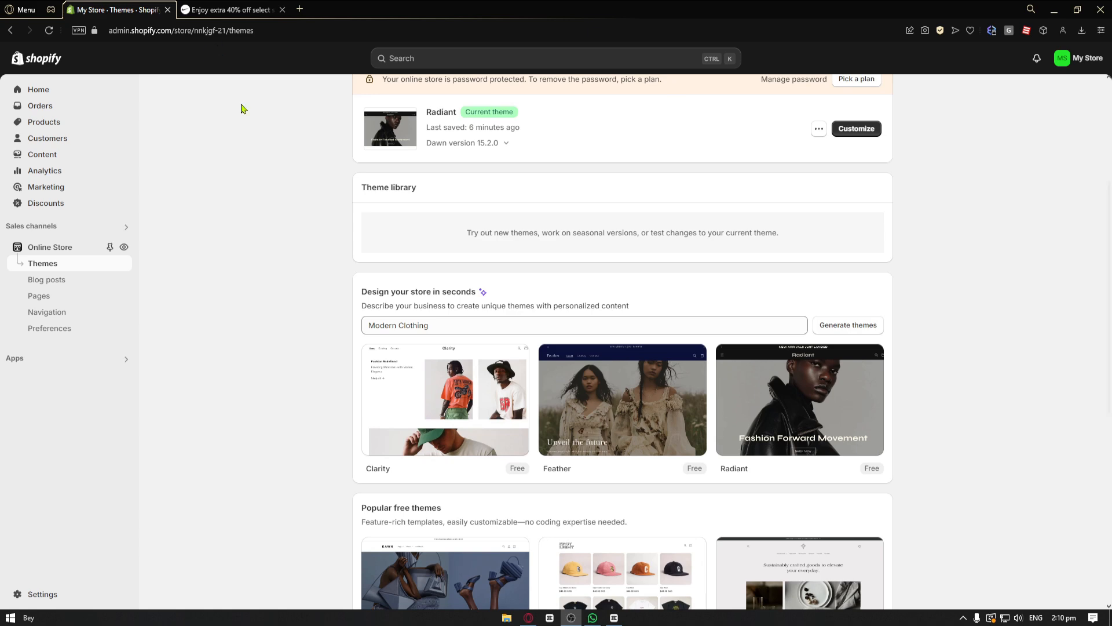
# - Review the Nike site's category menus and its women's Yoga collection, closing the site when finished
pyautogui.scroll(-5, 308, 297)
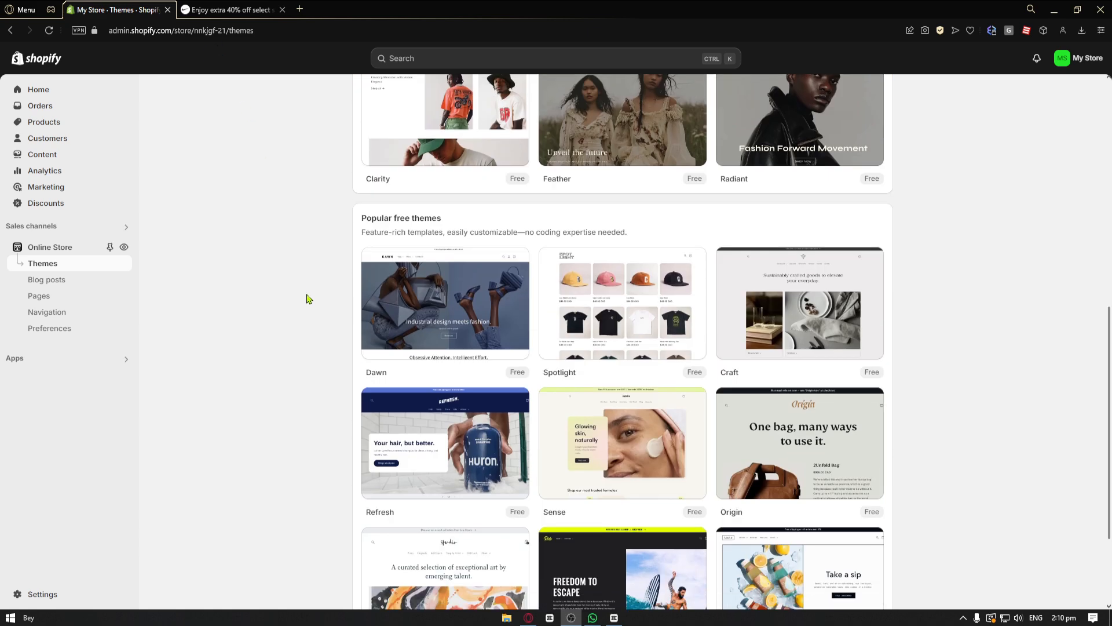
pyautogui.scroll(4, 276, 385)
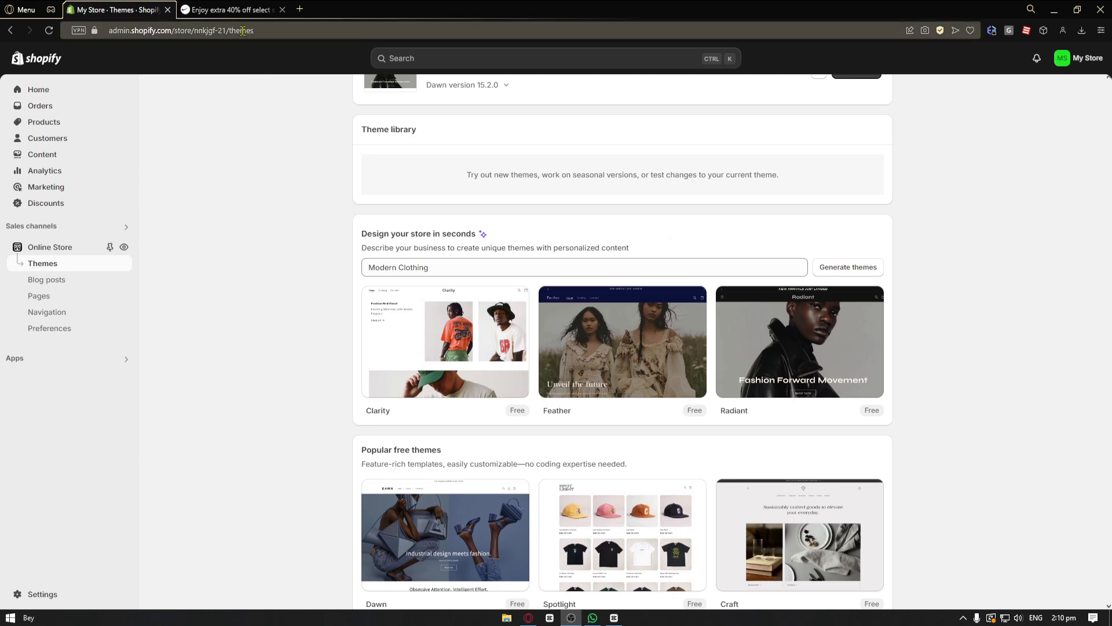
pyautogui.click(231, 10)
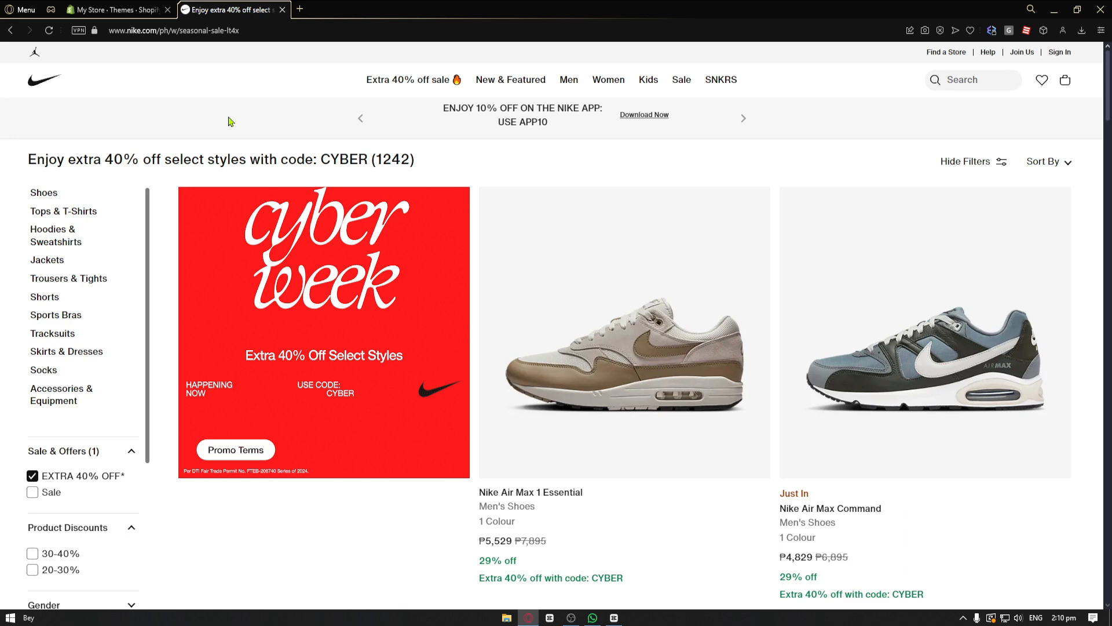
pyautogui.moveTo(509, 81)
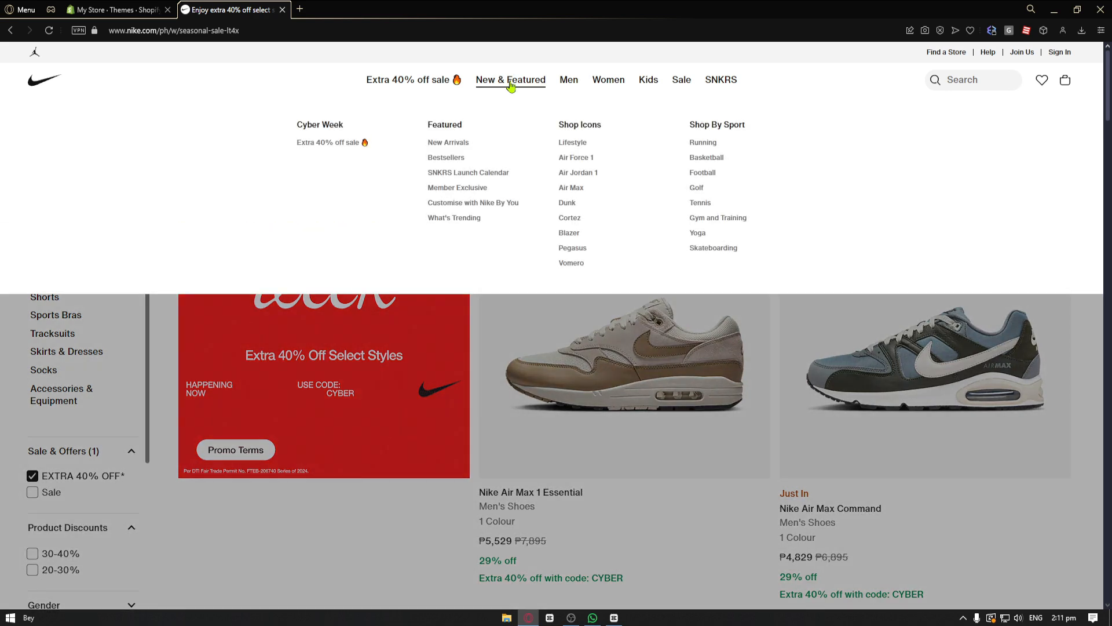
pyautogui.moveTo(568, 87)
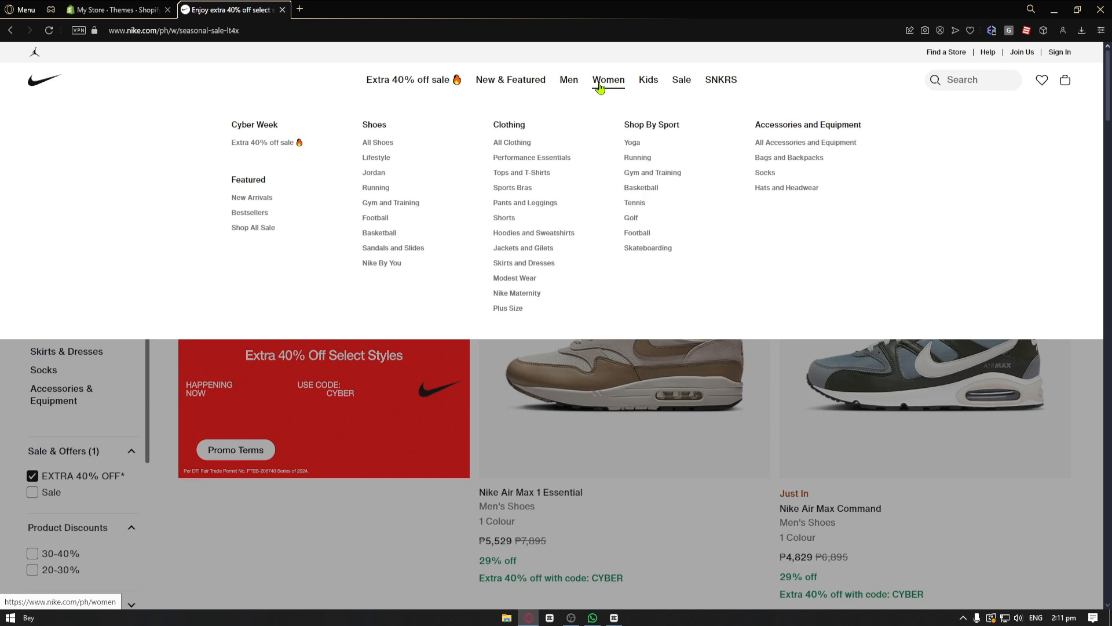
pyautogui.click(633, 144)
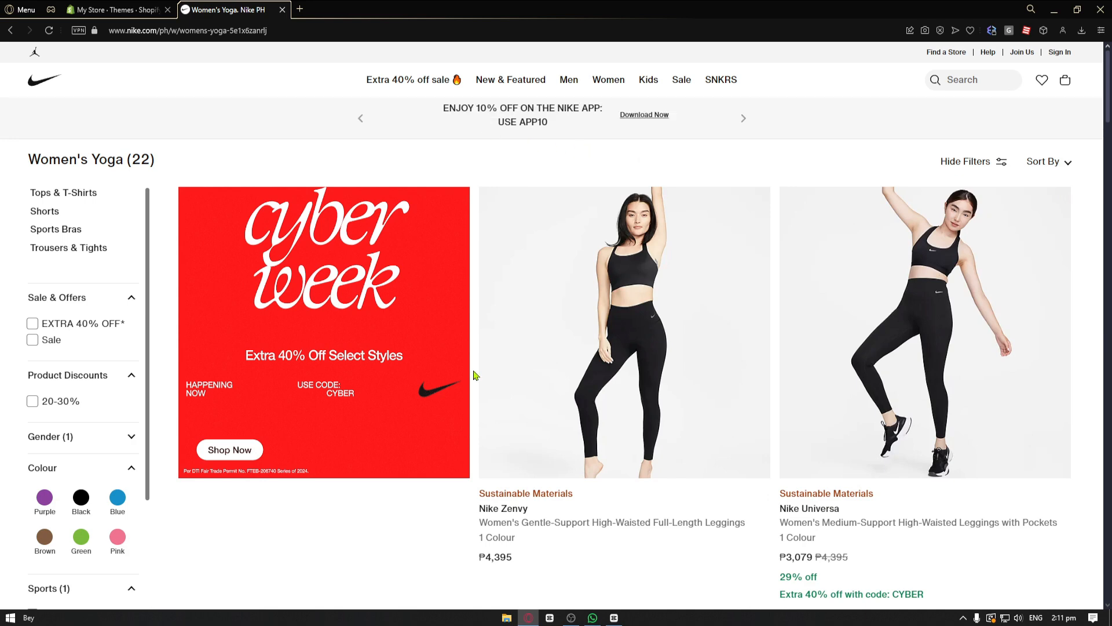
pyautogui.click(104, 10)
pyautogui.click(282, 9)
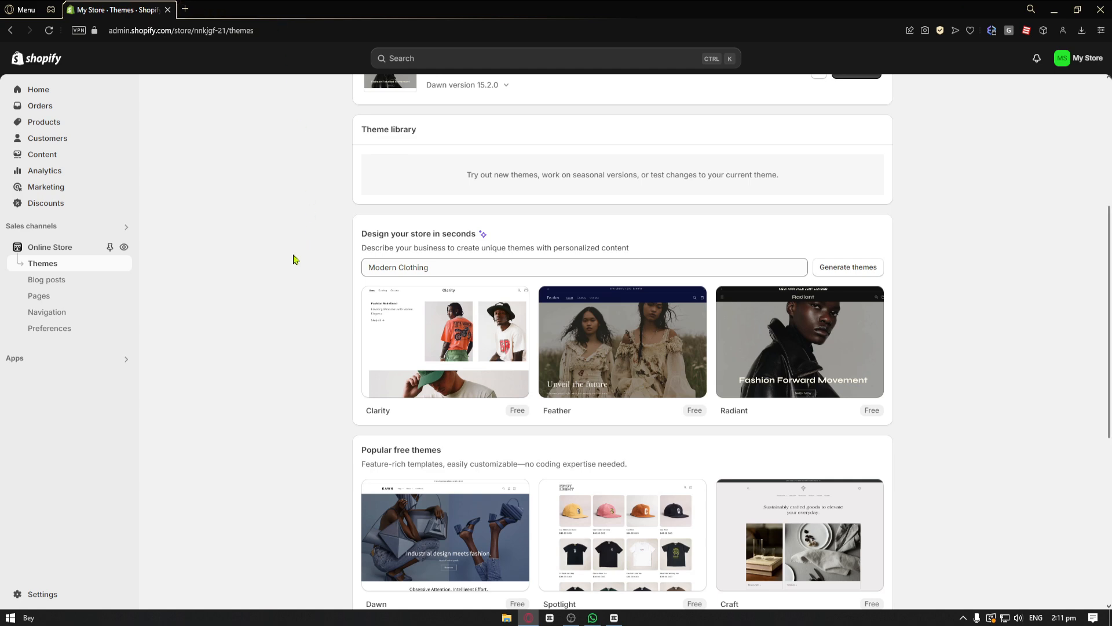
# - Open the current Radiant theme for customization
pyautogui.scroll(5, 293, 259)
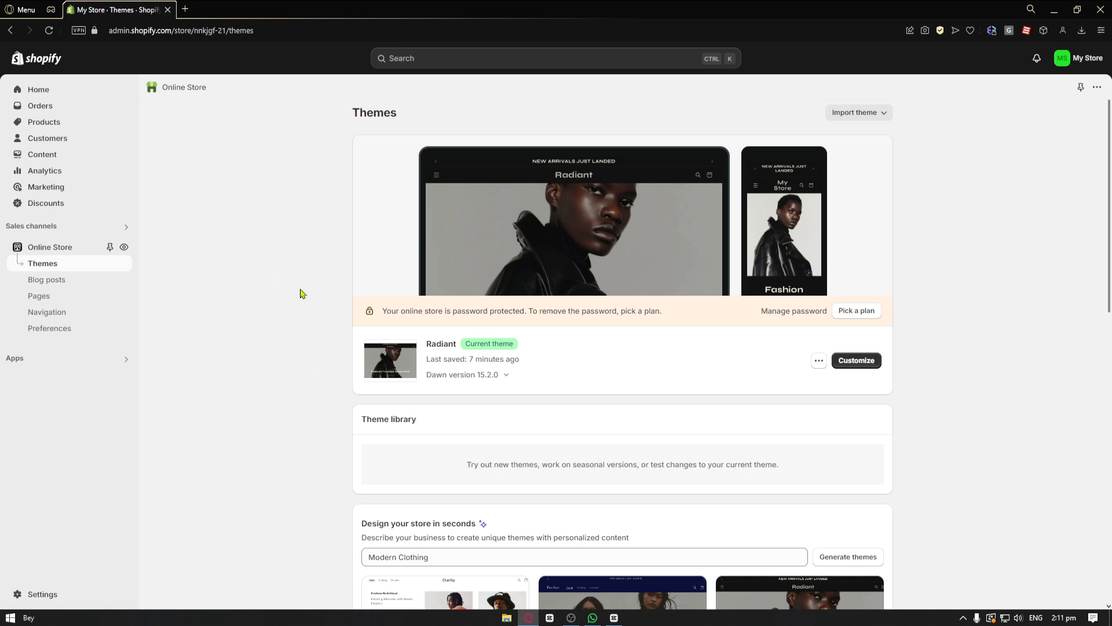
pyautogui.scroll(-3, 300, 293)
pyautogui.scroll(2, 840, 328)
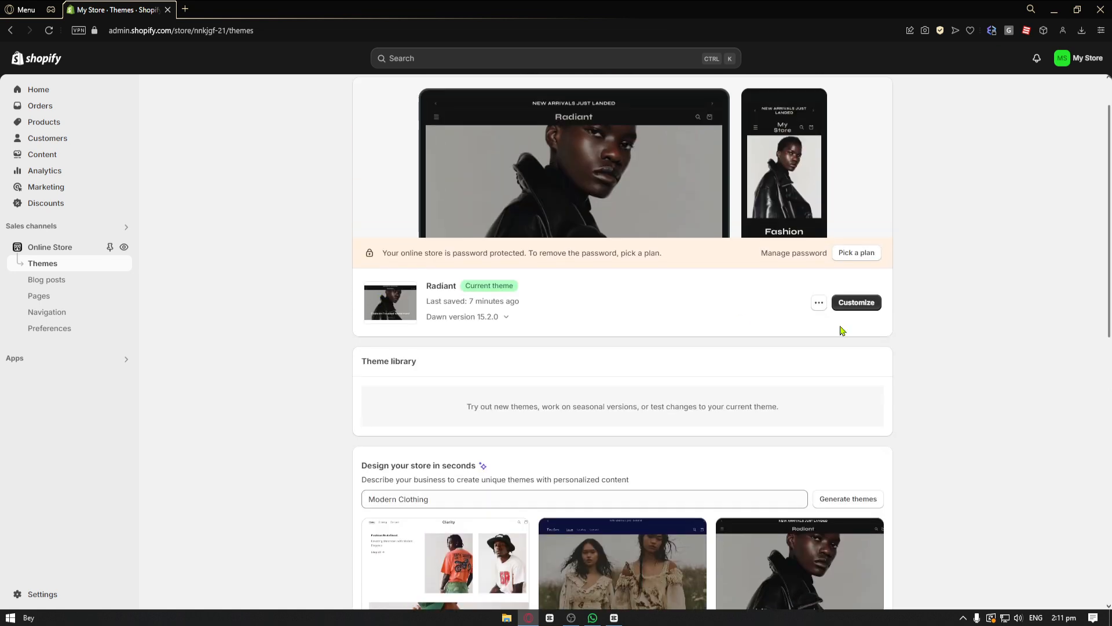
pyautogui.click(853, 307)
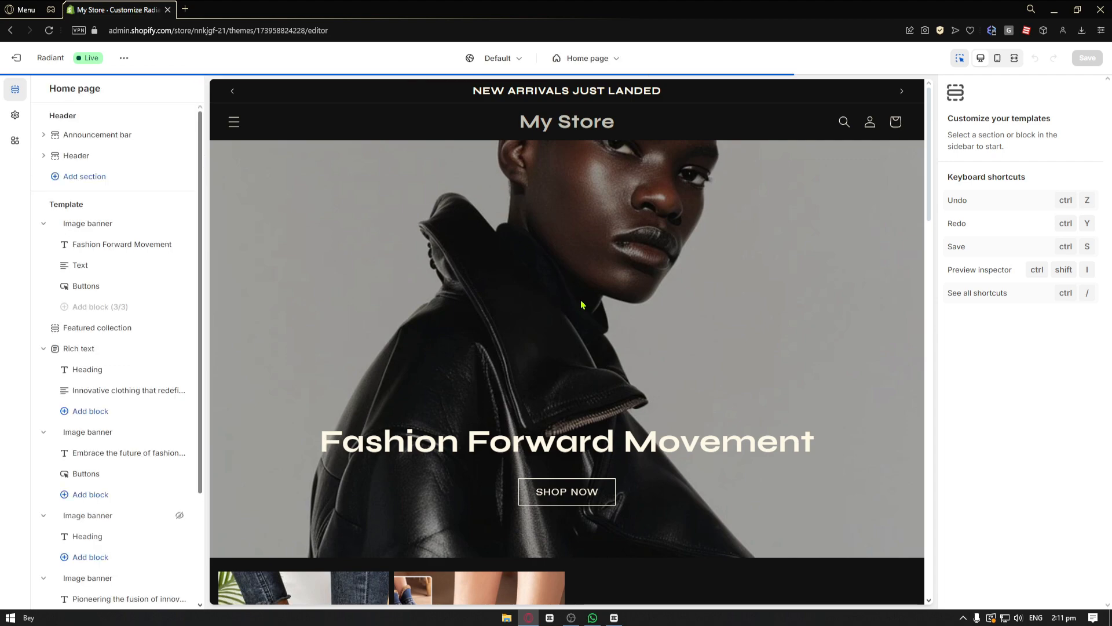
# - Examine the home page preview and the theme's list of sections and blocks
pyautogui.scroll(-12, 583, 304)
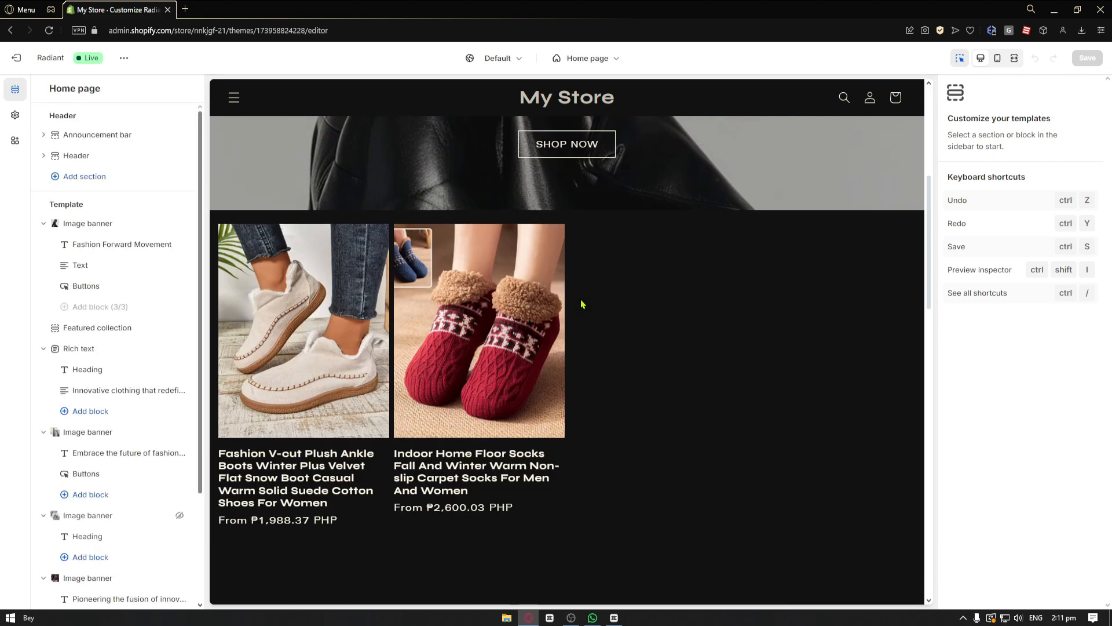
pyautogui.scroll(8, 485, 323)
pyautogui.scroll(-18, 486, 323)
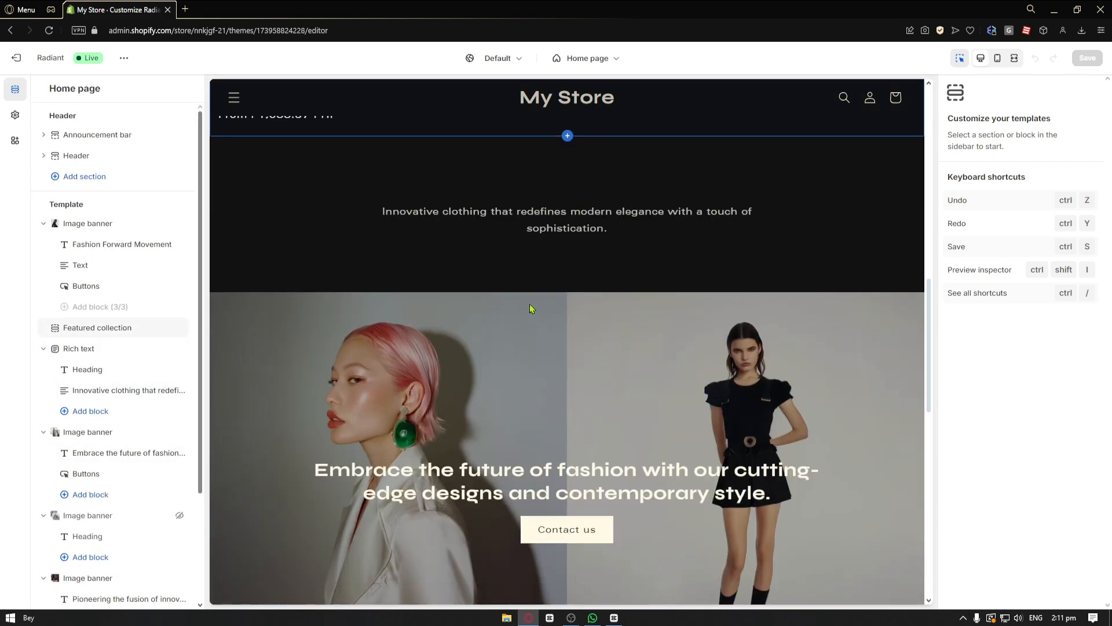
pyautogui.scroll(6, 575, 323)
pyautogui.scroll(10, 575, 323)
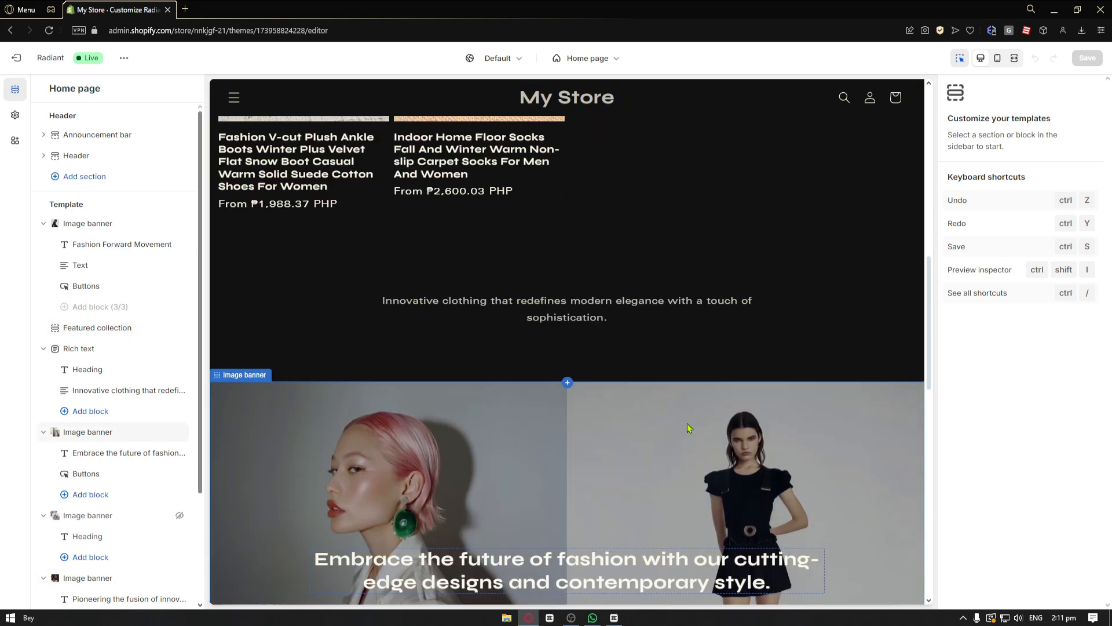
pyautogui.scroll(1, 535, 444)
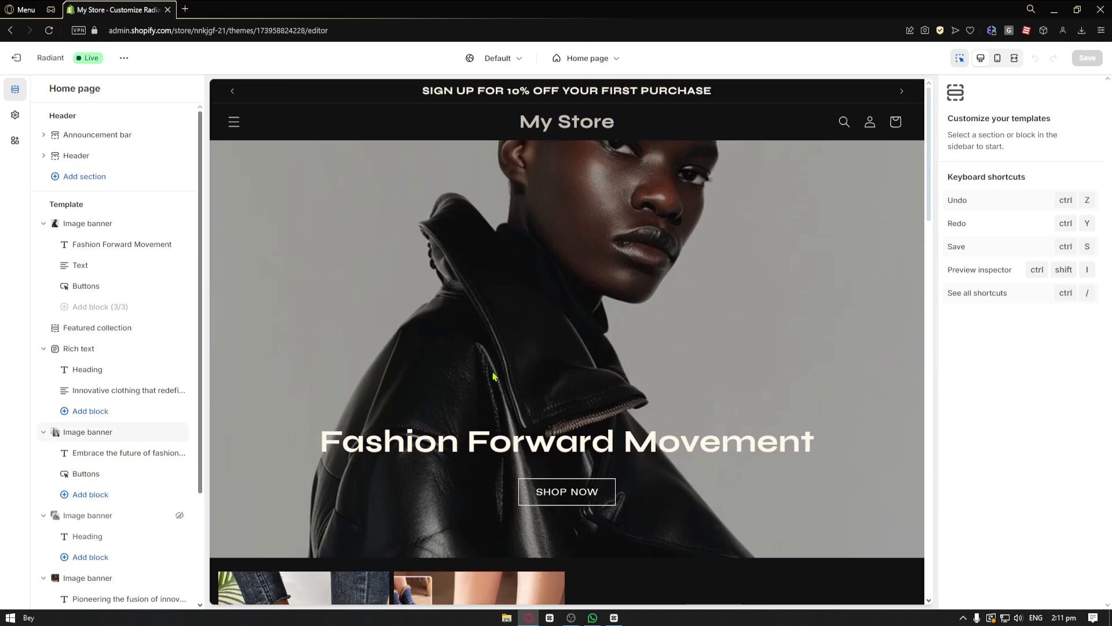
pyautogui.scroll(-3, 95, 345)
pyautogui.scroll(3, 95, 355)
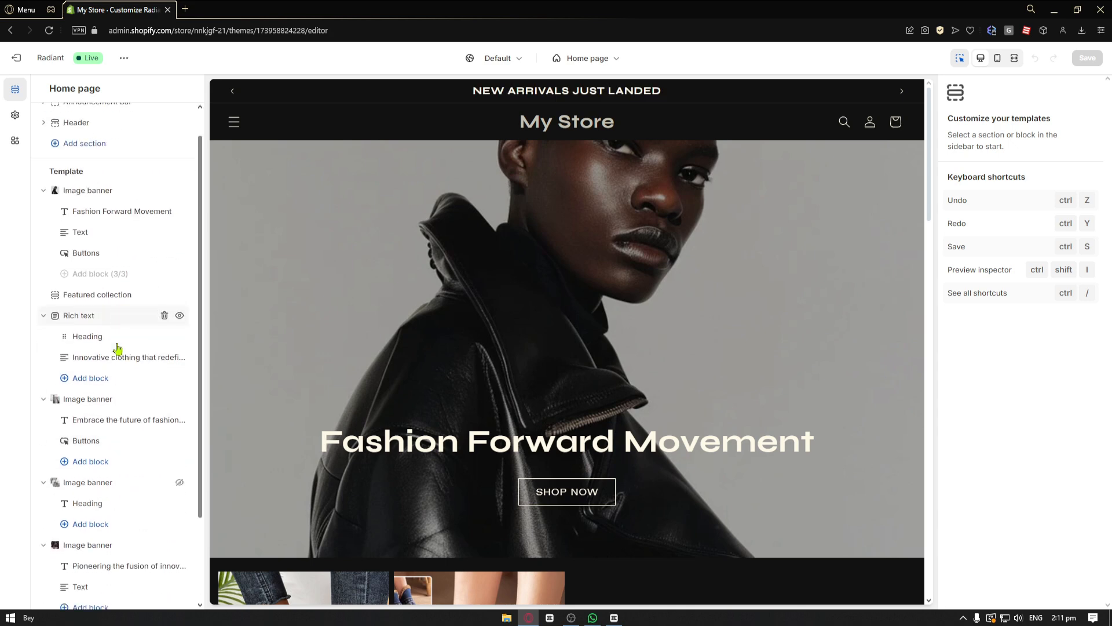
pyautogui.scroll(-3, 101, 498)
pyautogui.scroll(3, 104, 522)
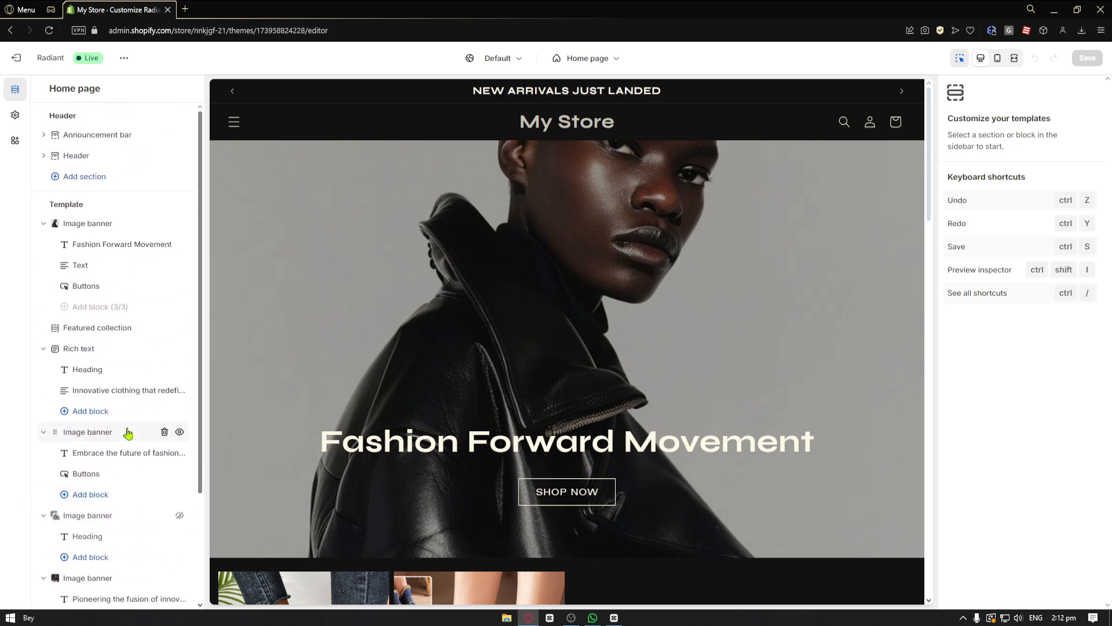
# - Open the Header section's settings and look over the home page preview down to the footer
pyautogui.moveTo(125, 430)
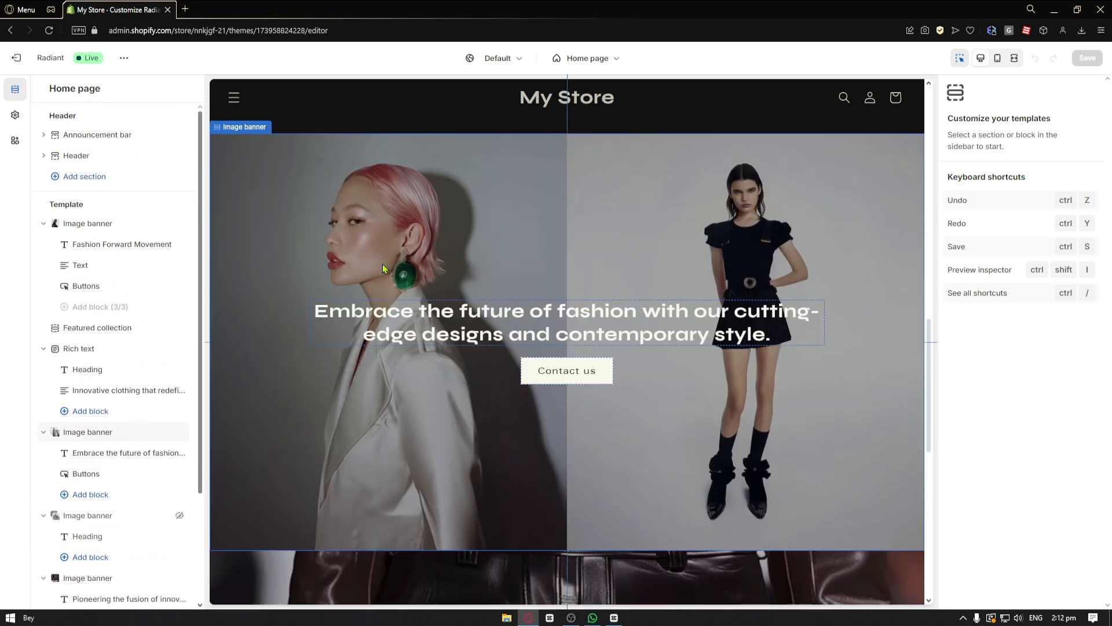
pyautogui.click(236, 99)
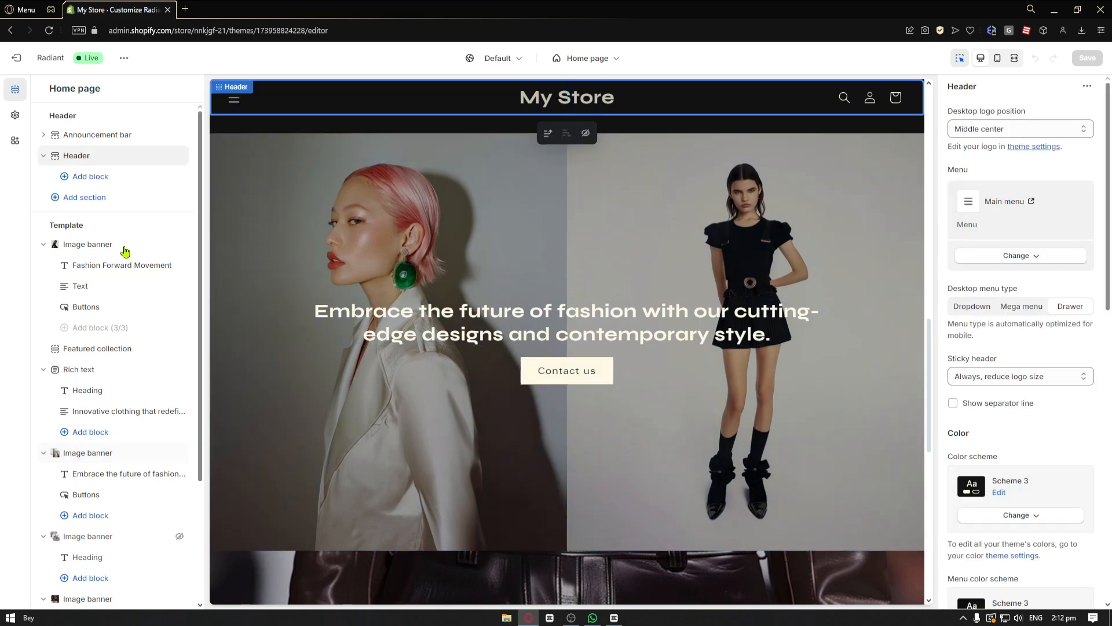
pyautogui.moveTo(126, 250)
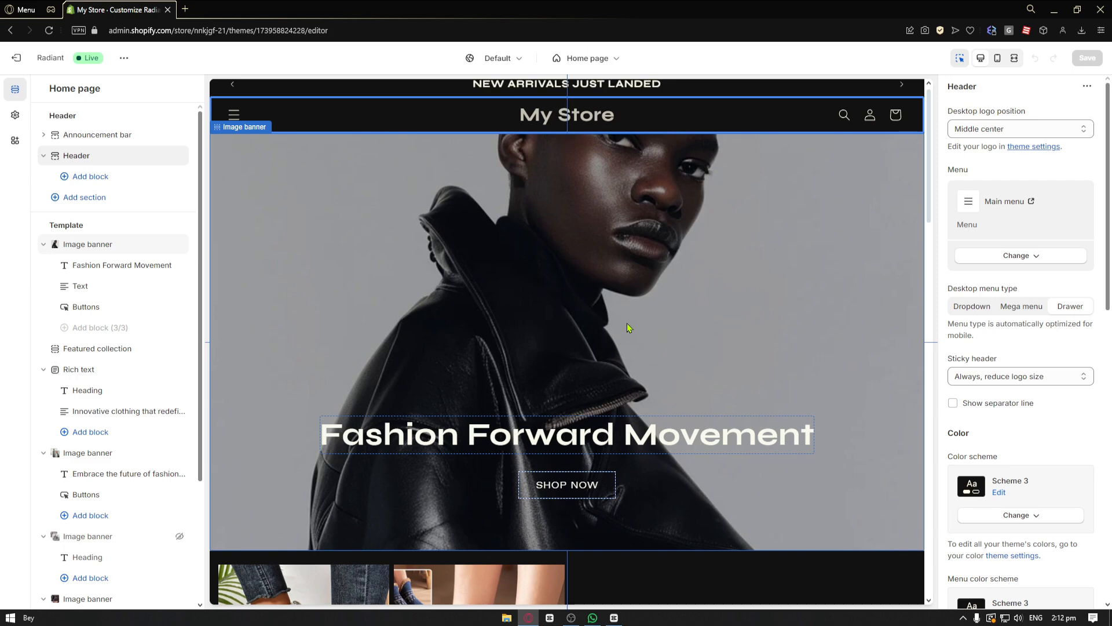
pyautogui.scroll(-15, 629, 326)
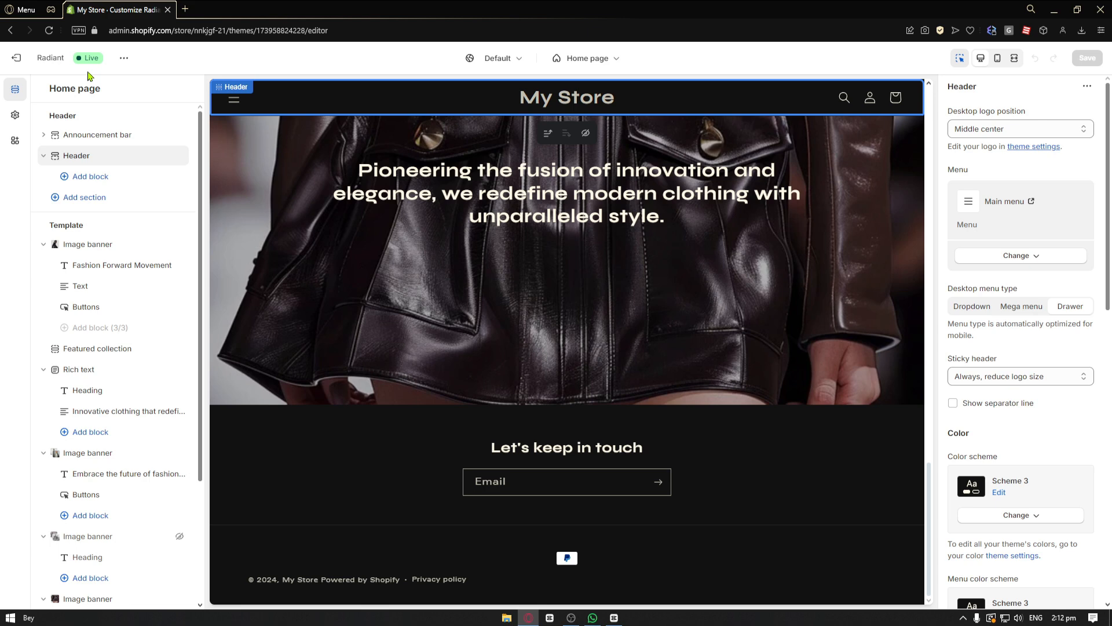
# - Leave the theme editor and search the Shopify App Store for "shopfi"
pyautogui.click(10, 30)
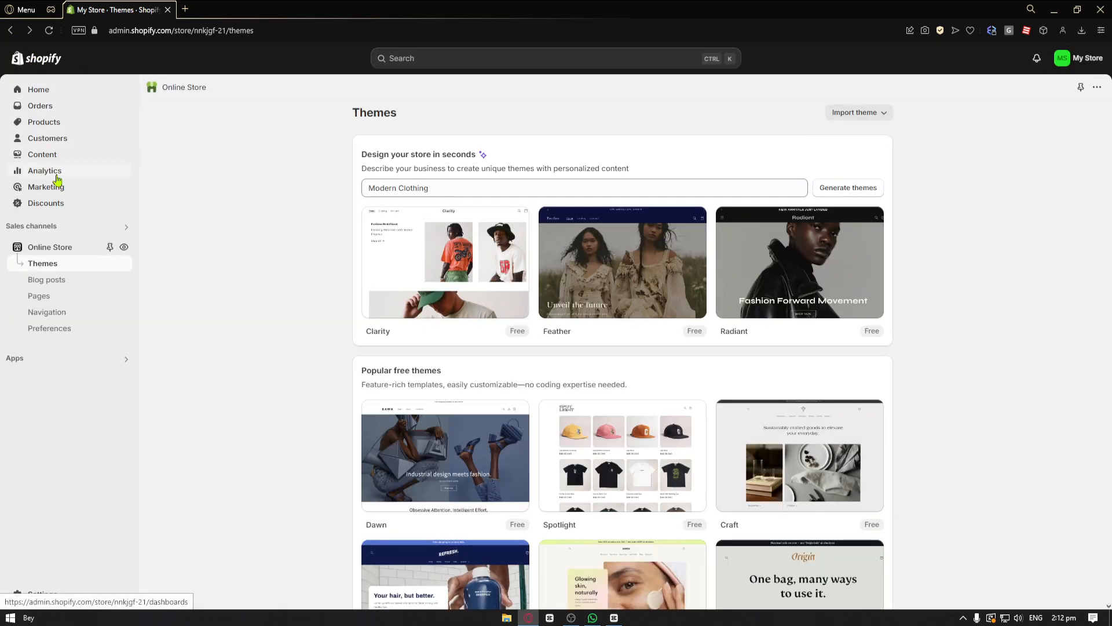
pyautogui.doubleClick(299, 328)
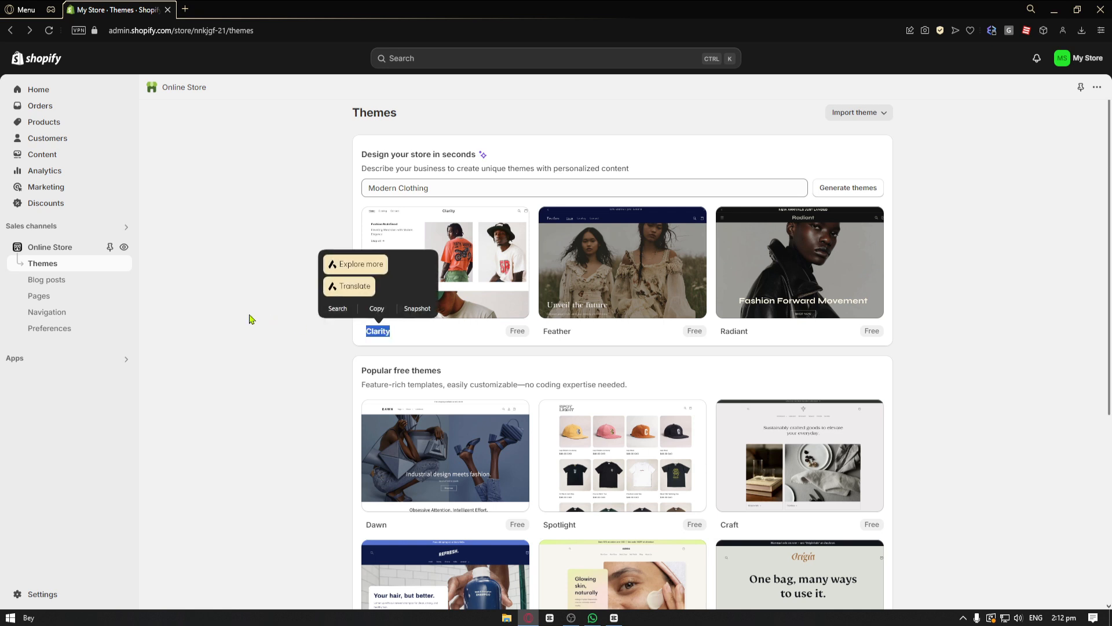
pyautogui.click(125, 360)
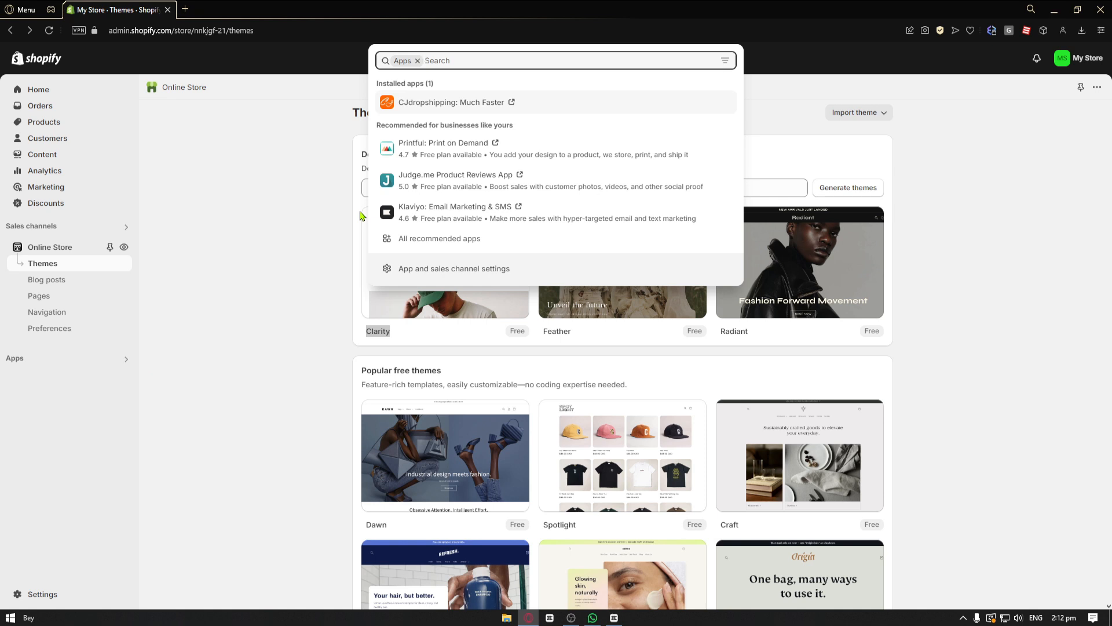
pyautogui.write('s')
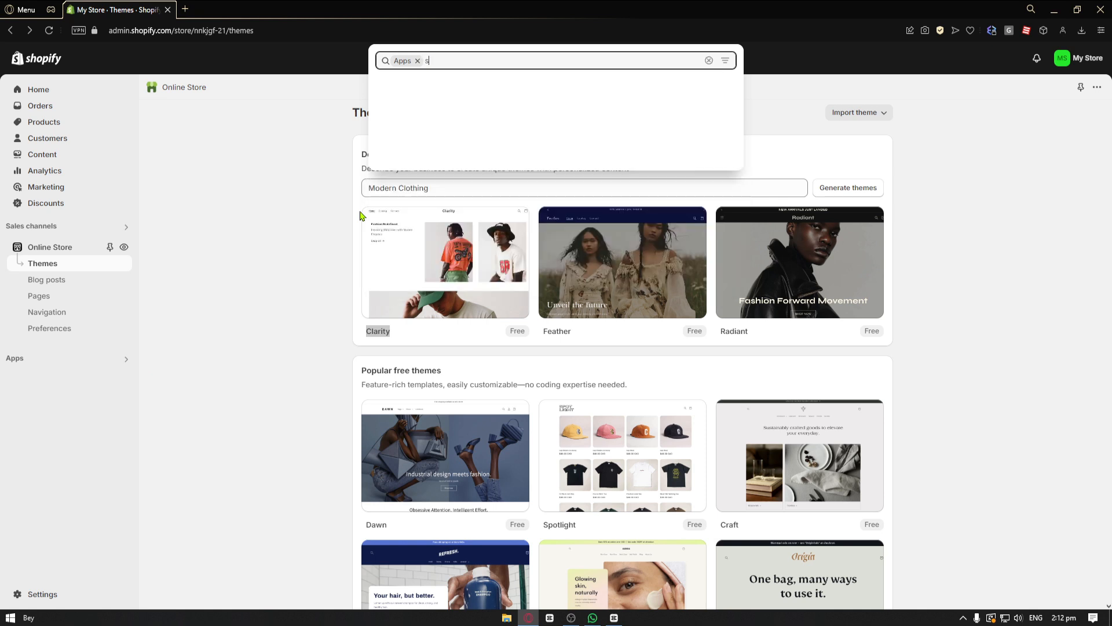
pyautogui.write('hopfigy')
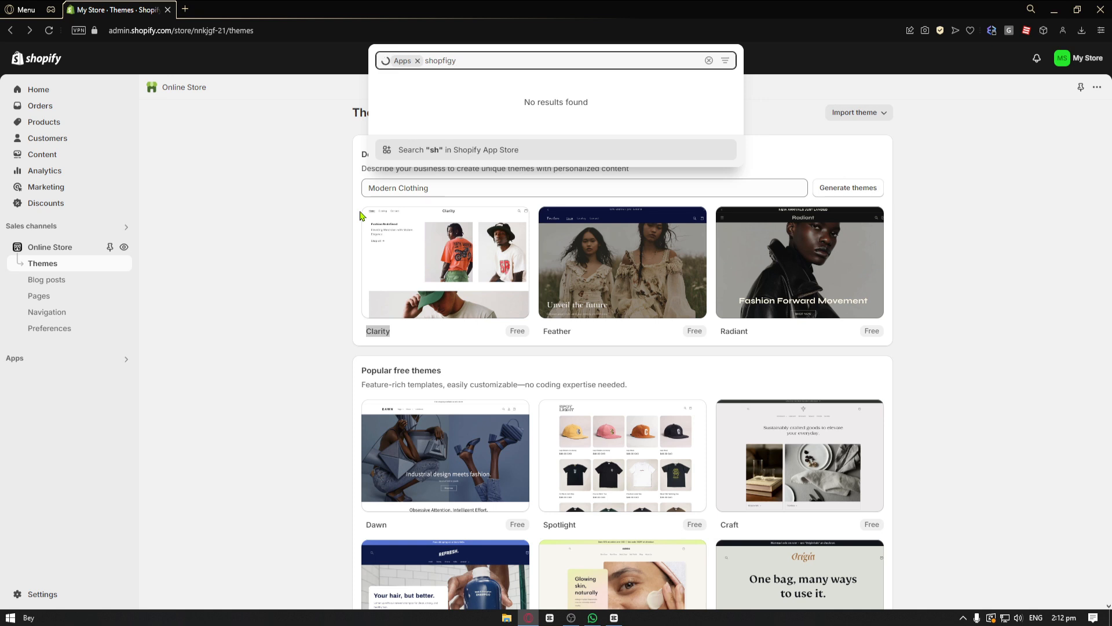
pyautogui.press('BackSpace')
pyautogui.press('BackSpace')
pyautogui.write('f')
pyautogui.press('BackSpace')
pyautogui.press('BackSpace')
pyautogui.press('Return')
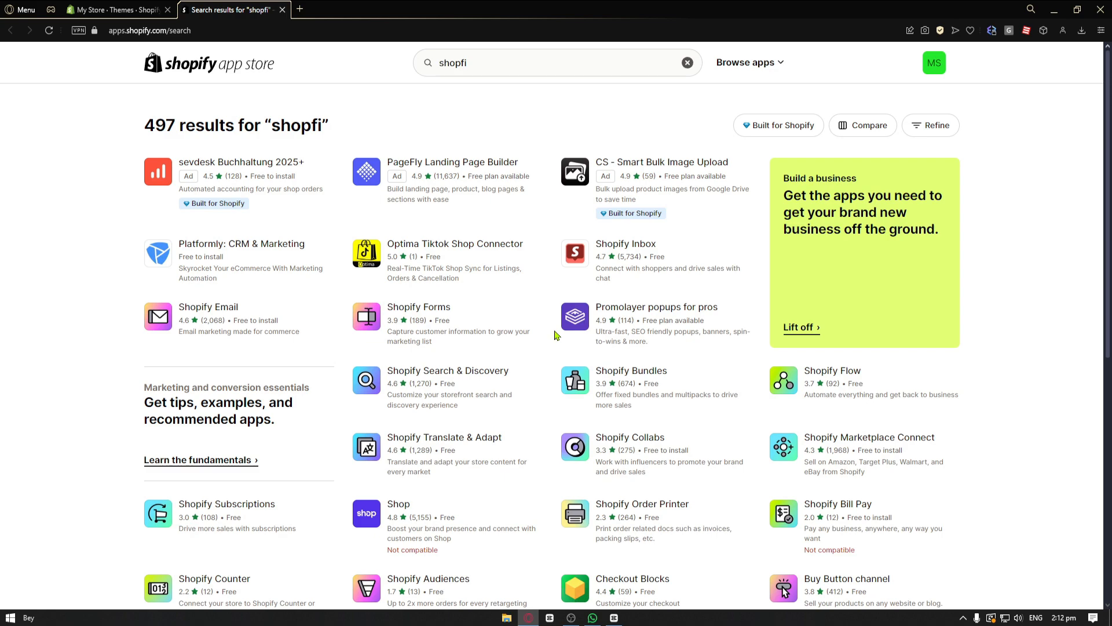
# - Open the Shopify Search & Discovery app listing and read its description
pyautogui.scroll(-5, 547, 340)
pyautogui.scroll(5, 541, 345)
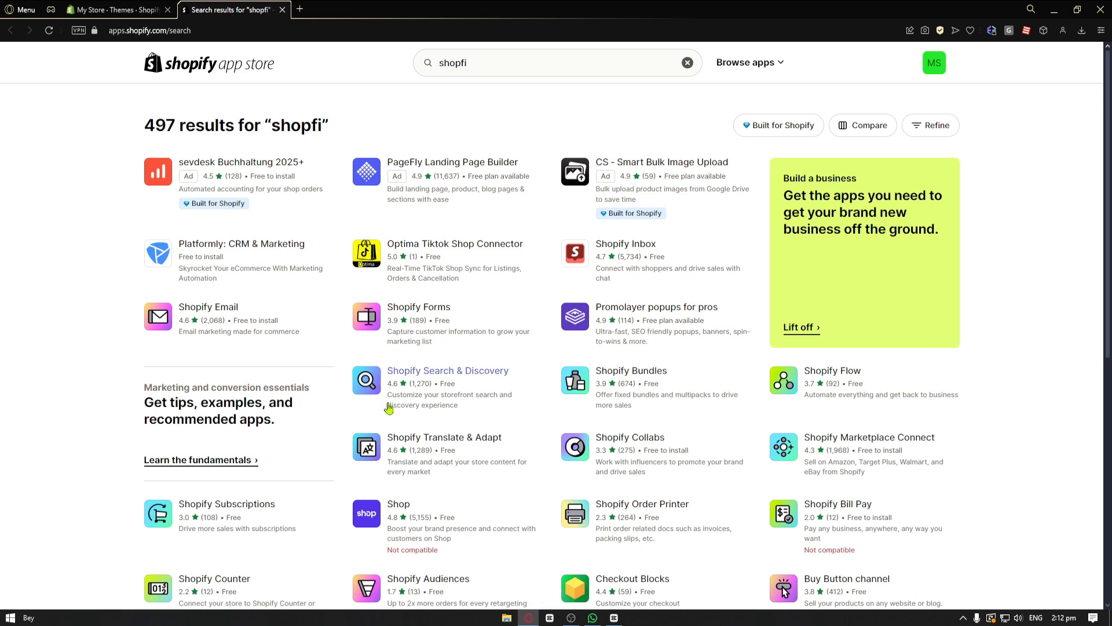
pyautogui.click(461, 393)
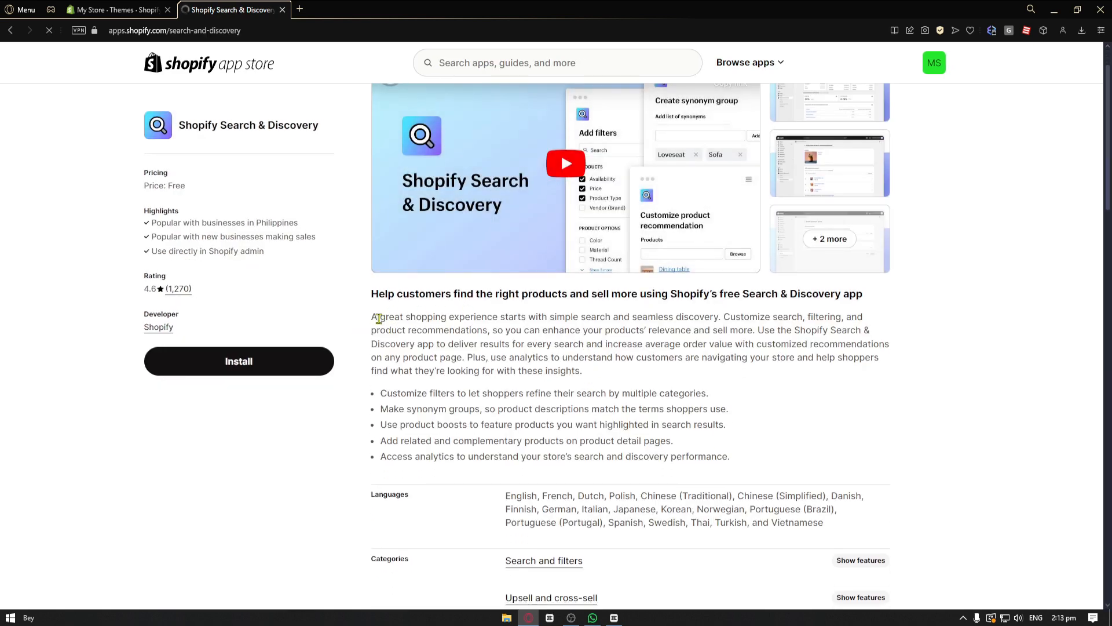
pyautogui.moveTo(375, 317); pyautogui.dragTo(759, 340)
pyautogui.moveTo(765, 329); pyautogui.dragTo(885, 346)
pyautogui.click(890, 348)
pyautogui.scroll(1, 889, 351)
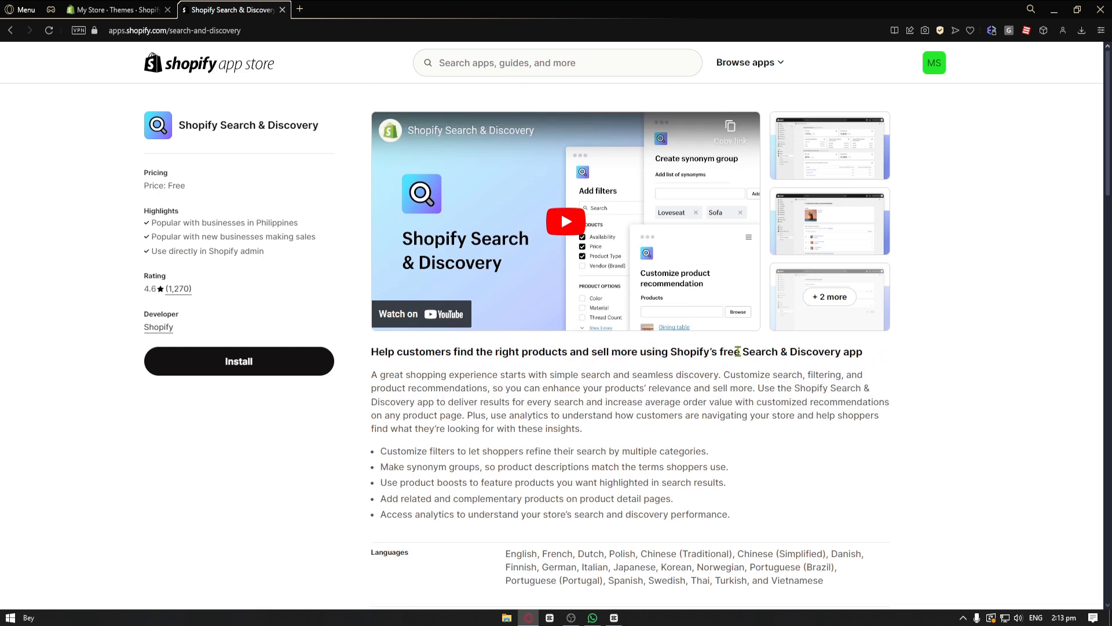
# - Install the Shopify Search & Discovery app and close its App Store listing
pyautogui.click(243, 360)
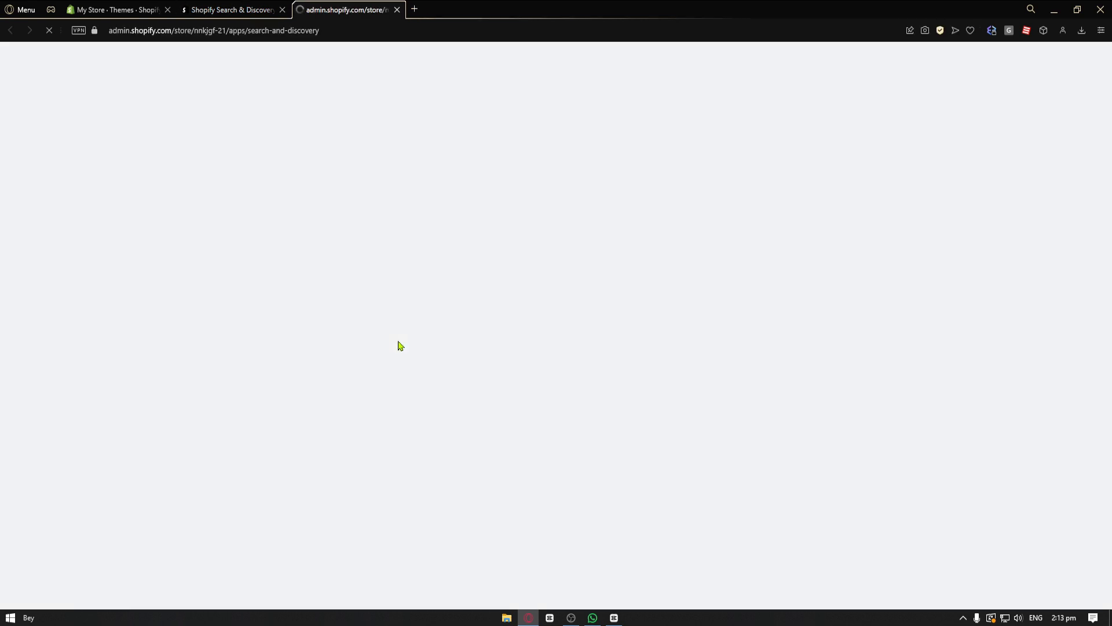
pyautogui.click(282, 10)
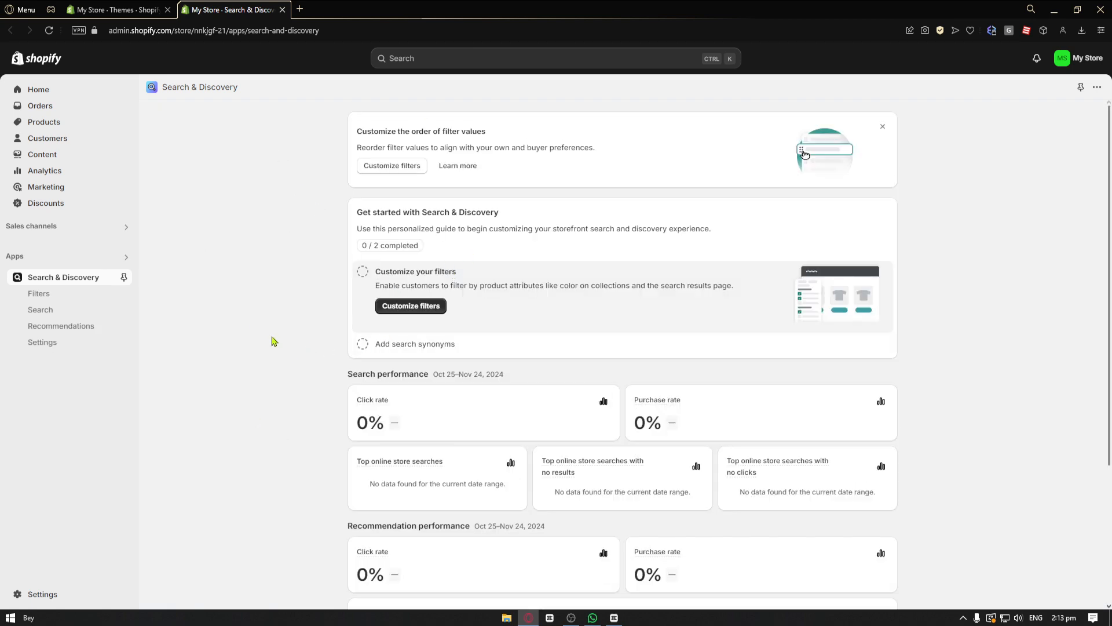
# - Start a new Search & Discovery filter with the Color product option as its source
pyautogui.click(397, 307)
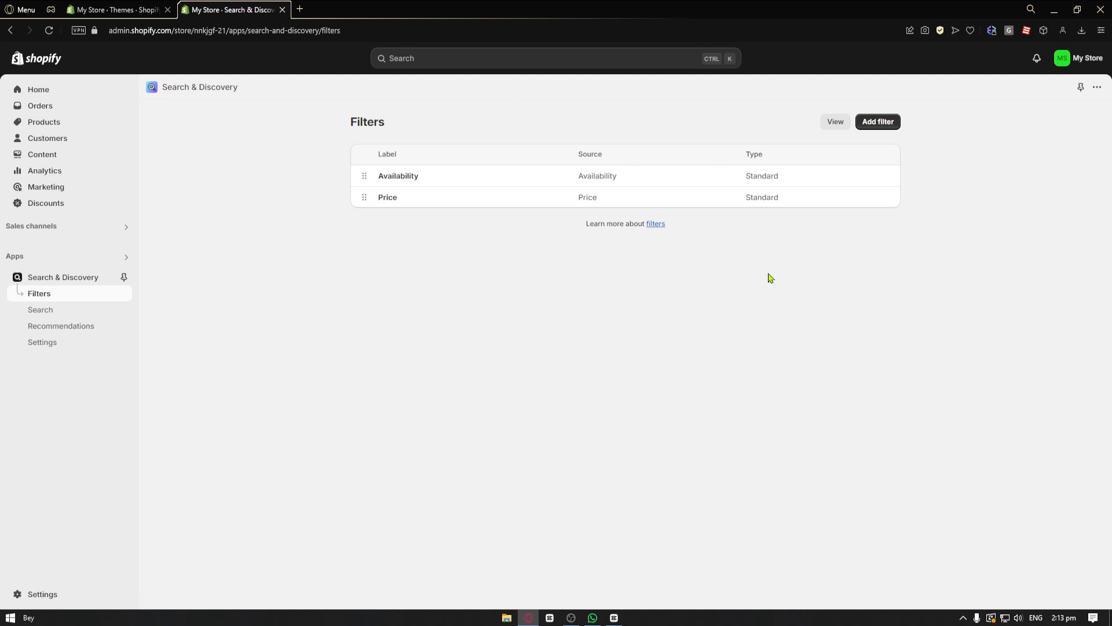
pyautogui.click(889, 121)
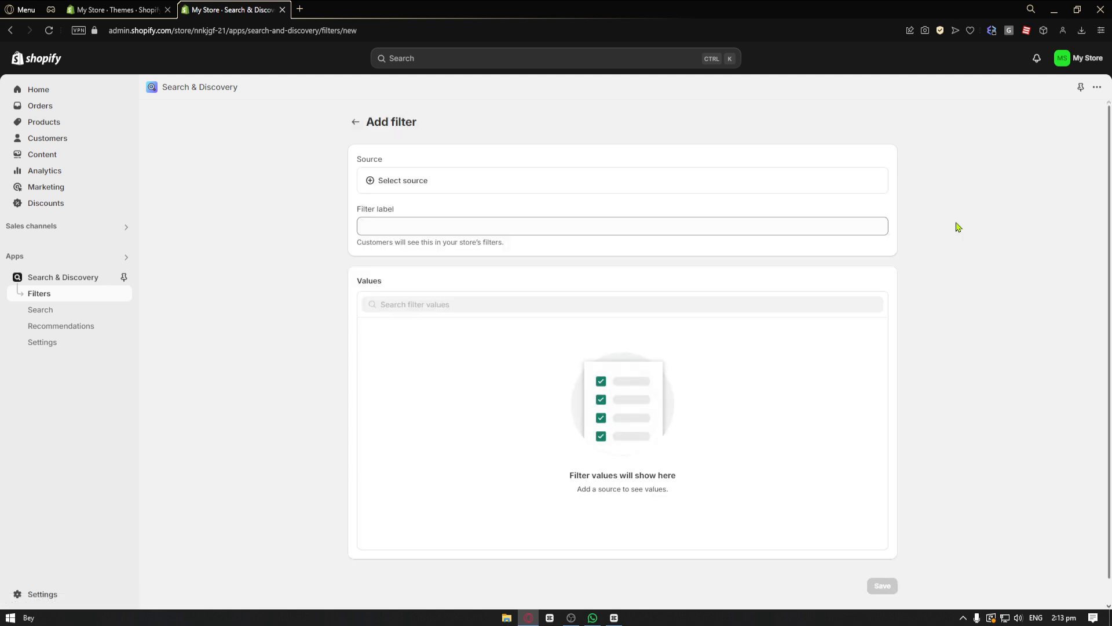
pyautogui.click(395, 182)
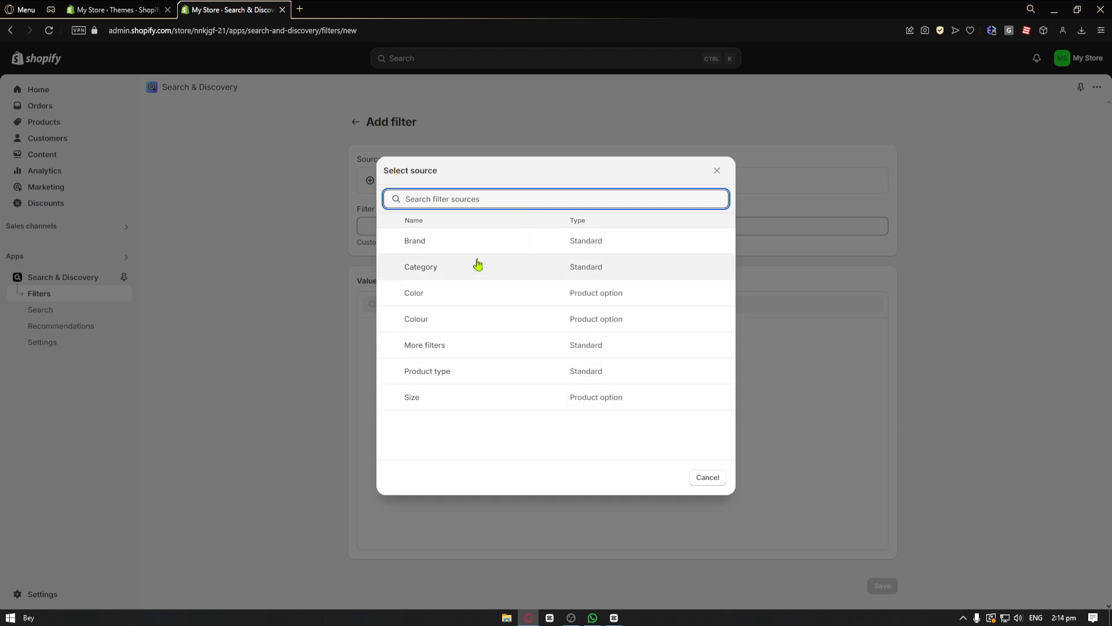
pyautogui.click(476, 301)
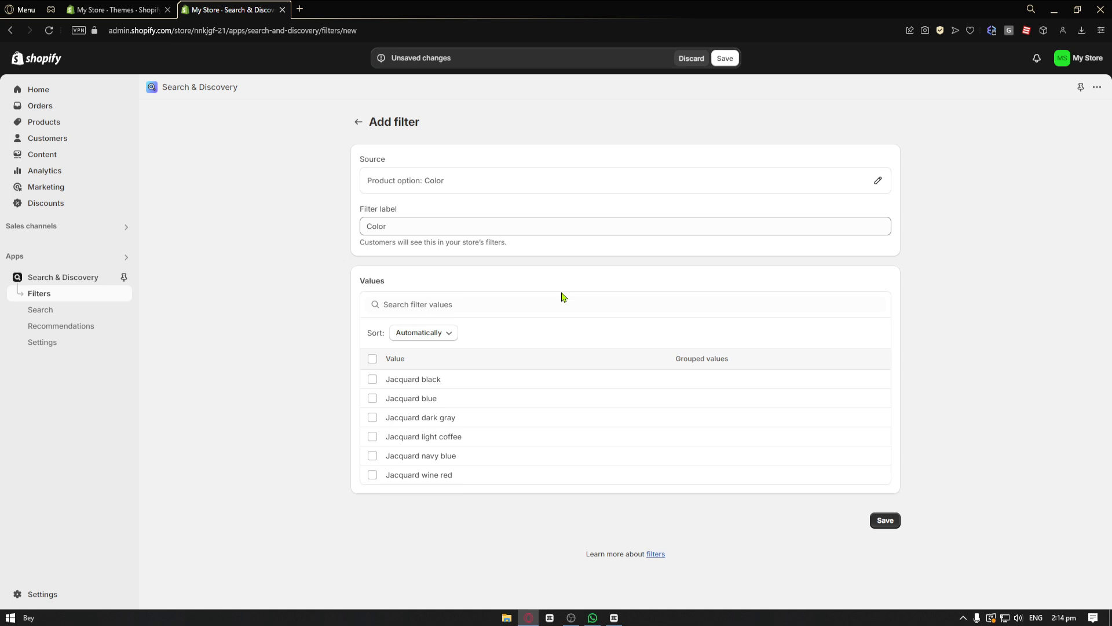
# - Select all six Jacquard colour values, from Jacquard black to Jacquard wine red, and save the Color filter
pyautogui.click(372, 379)
pyautogui.click(372, 398)
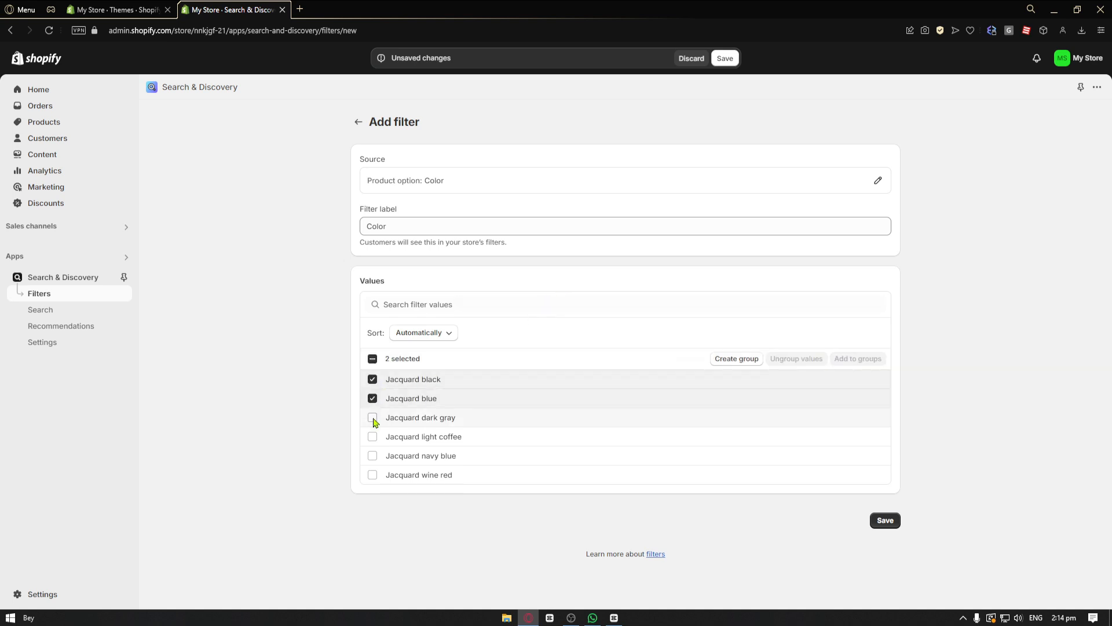
pyautogui.click(372, 417)
pyautogui.click(373, 437)
pyautogui.click(373, 455)
pyautogui.click(373, 474)
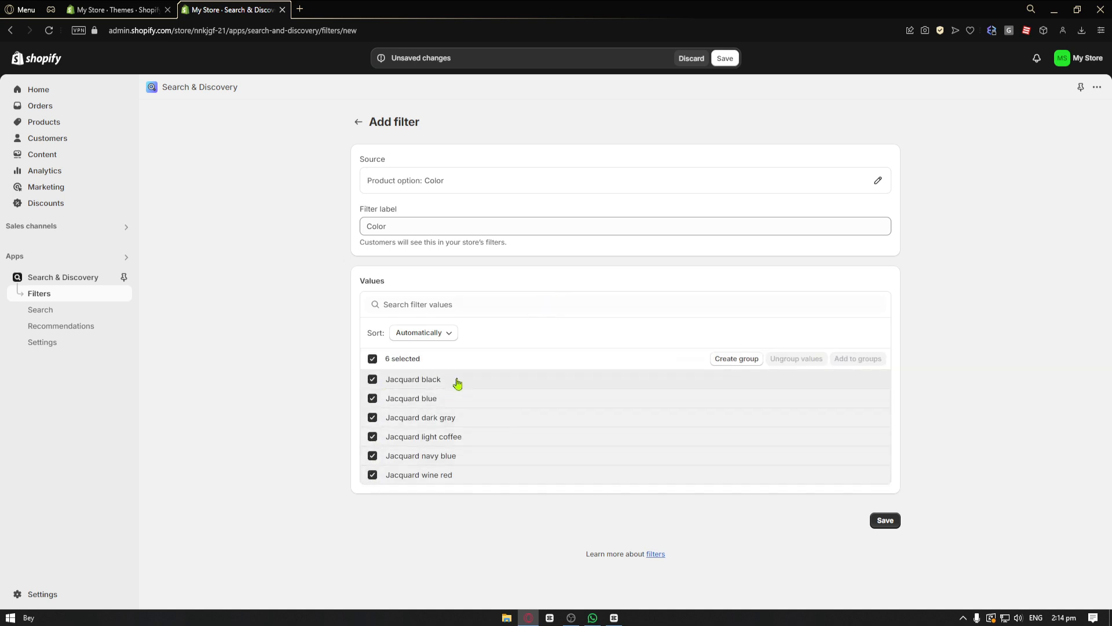
pyautogui.click(874, 521)
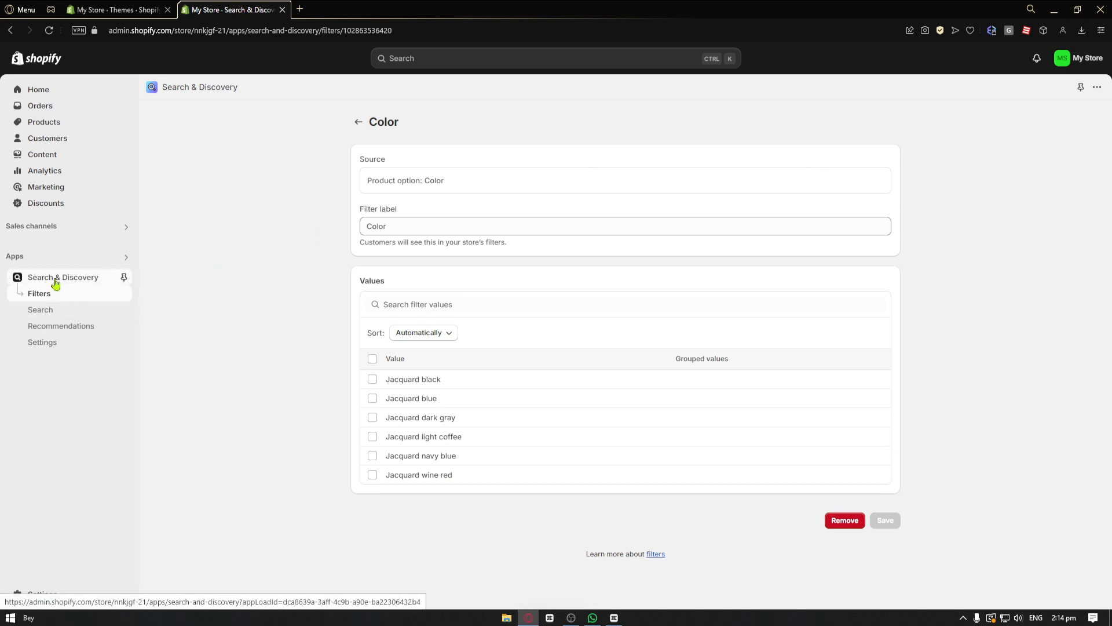
# - Add a filter with the Size product option as its source, select all its values and save it
pyautogui.click(55, 283)
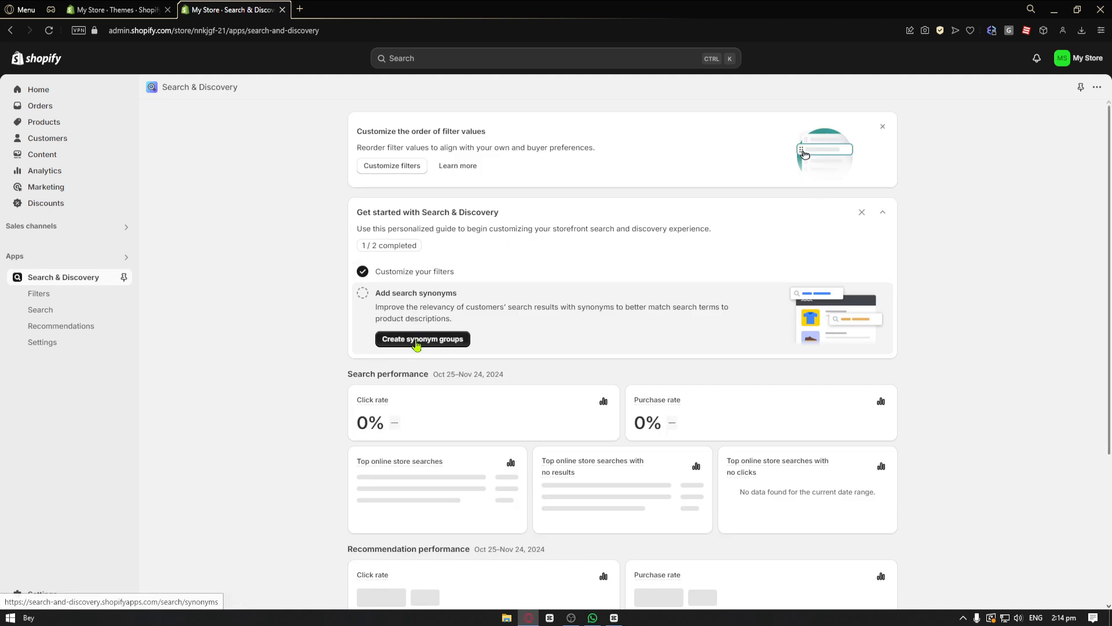
pyautogui.click(49, 298)
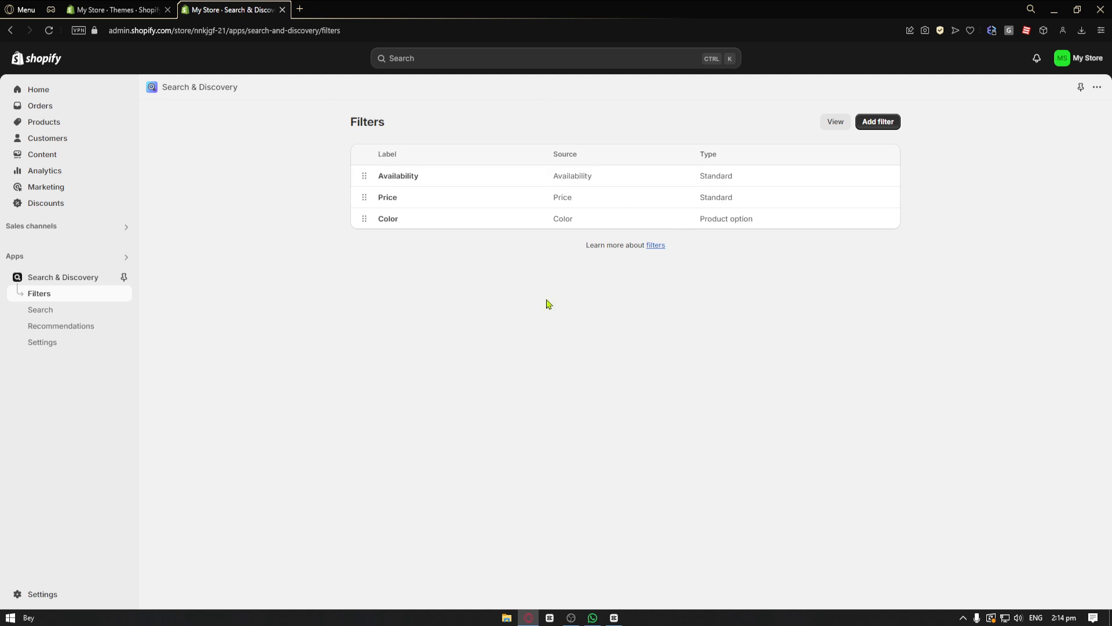
pyautogui.click(881, 122)
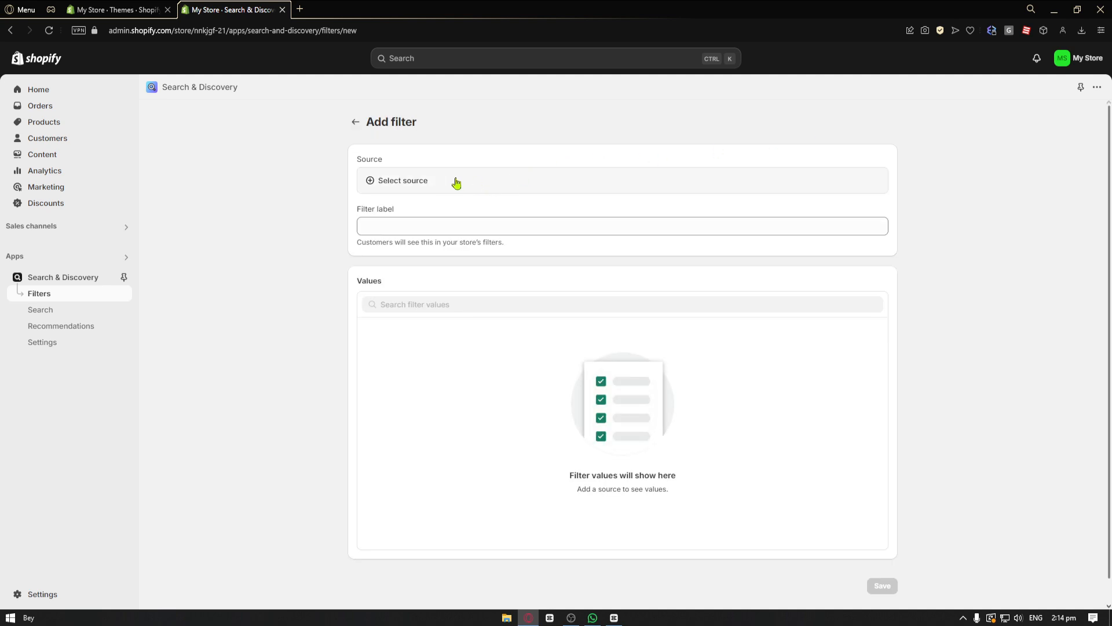
pyautogui.click(445, 181)
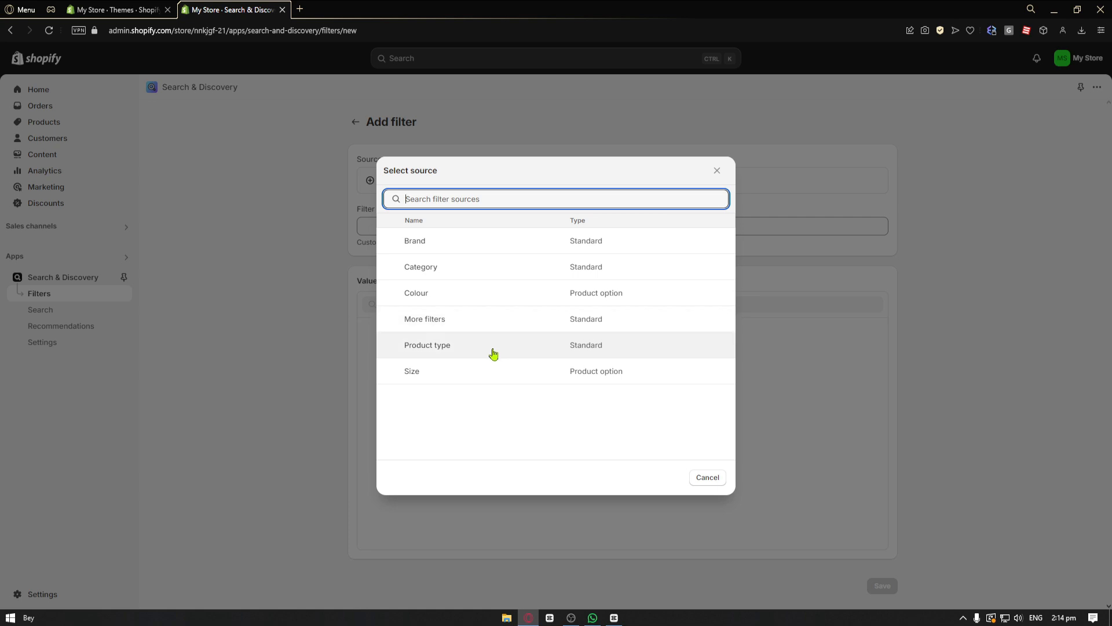
pyautogui.click(484, 377)
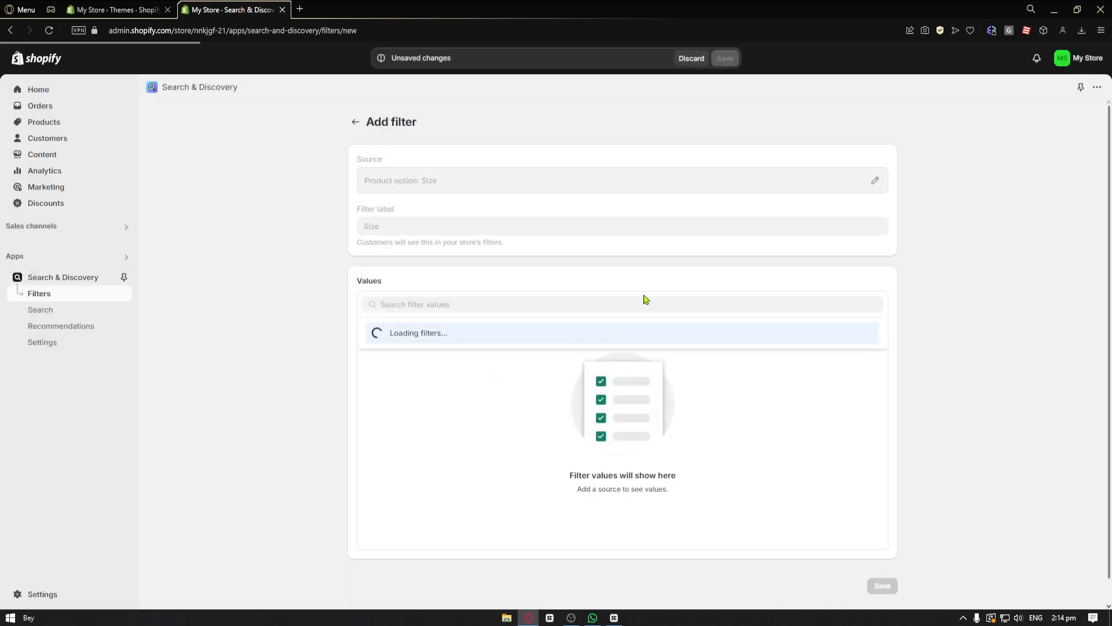
pyautogui.scroll(-1, 638, 289)
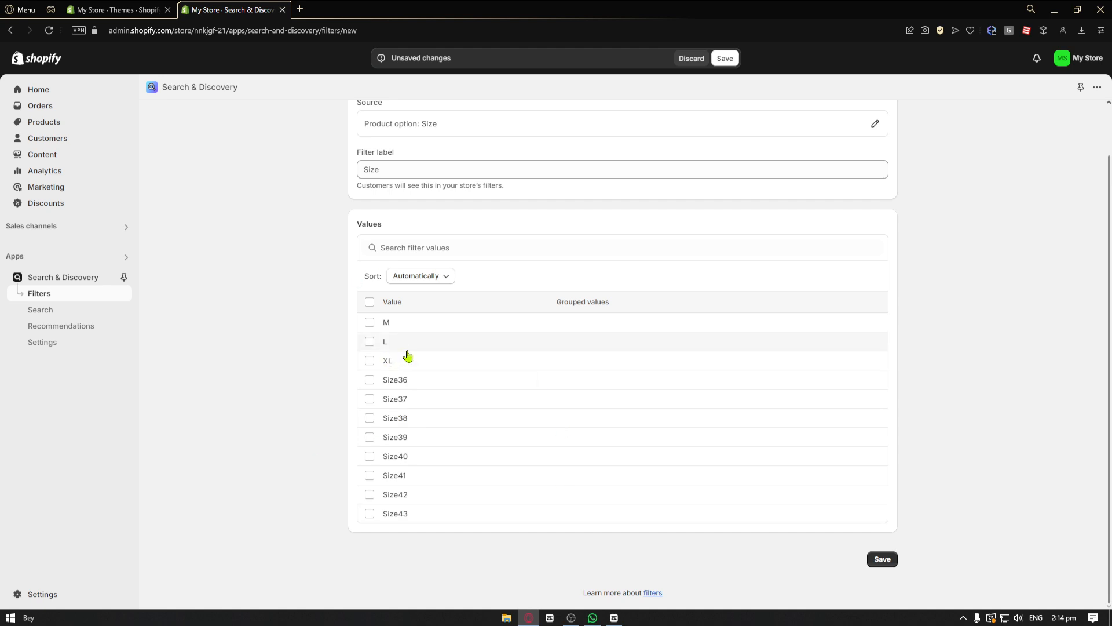
pyautogui.click(370, 302)
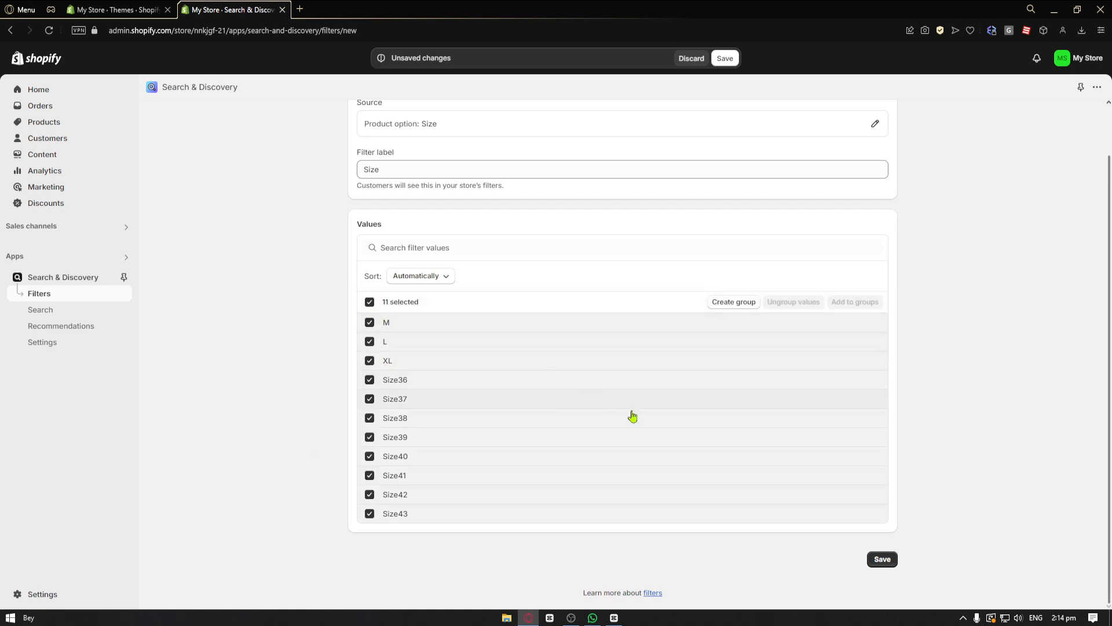
pyautogui.click(883, 558)
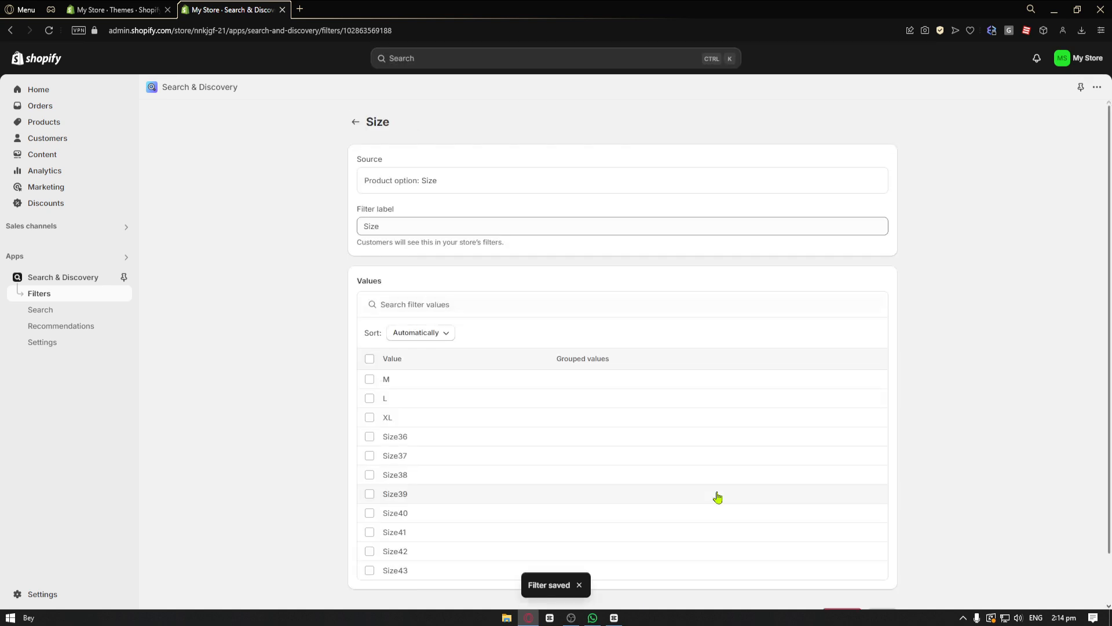
# - Start another filter and try Category and then Brand as its source
pyautogui.click(54, 294)
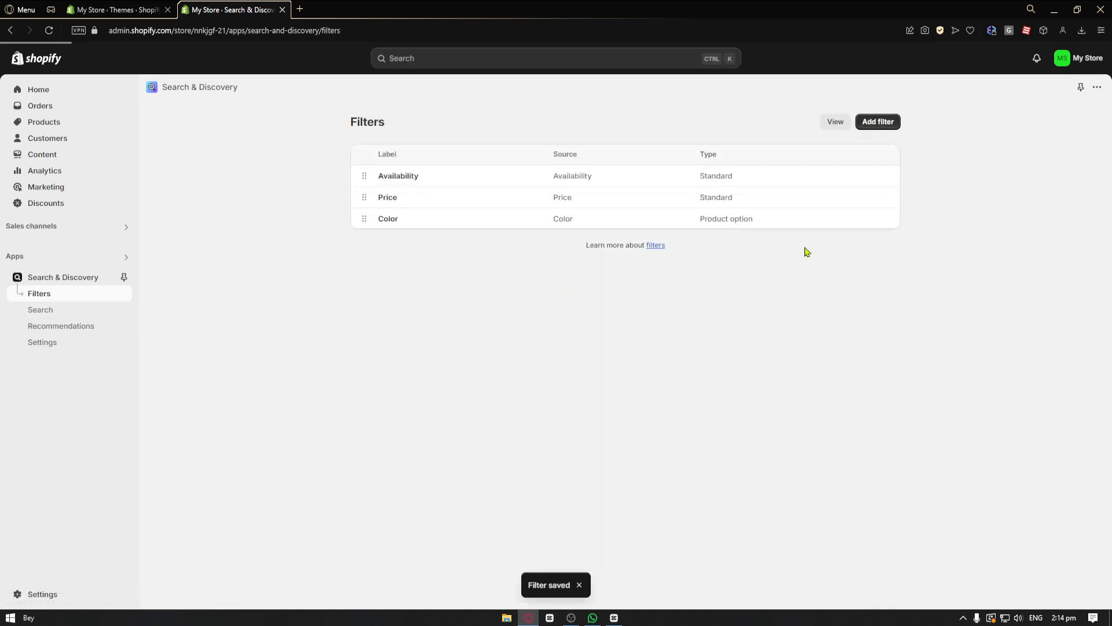
pyautogui.click(893, 127)
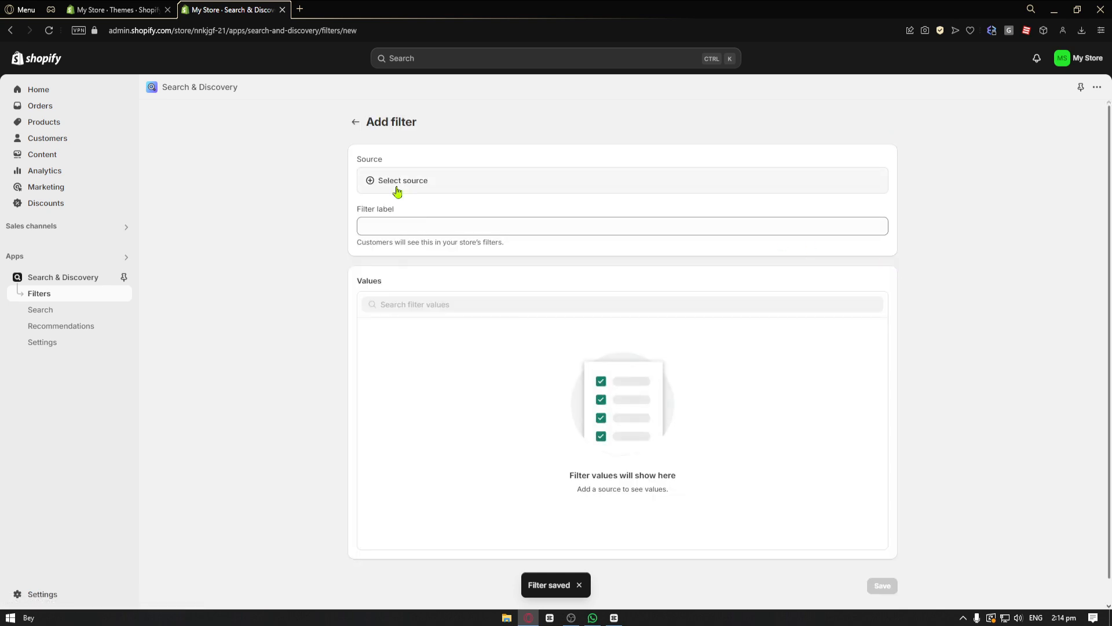
pyautogui.click(401, 183)
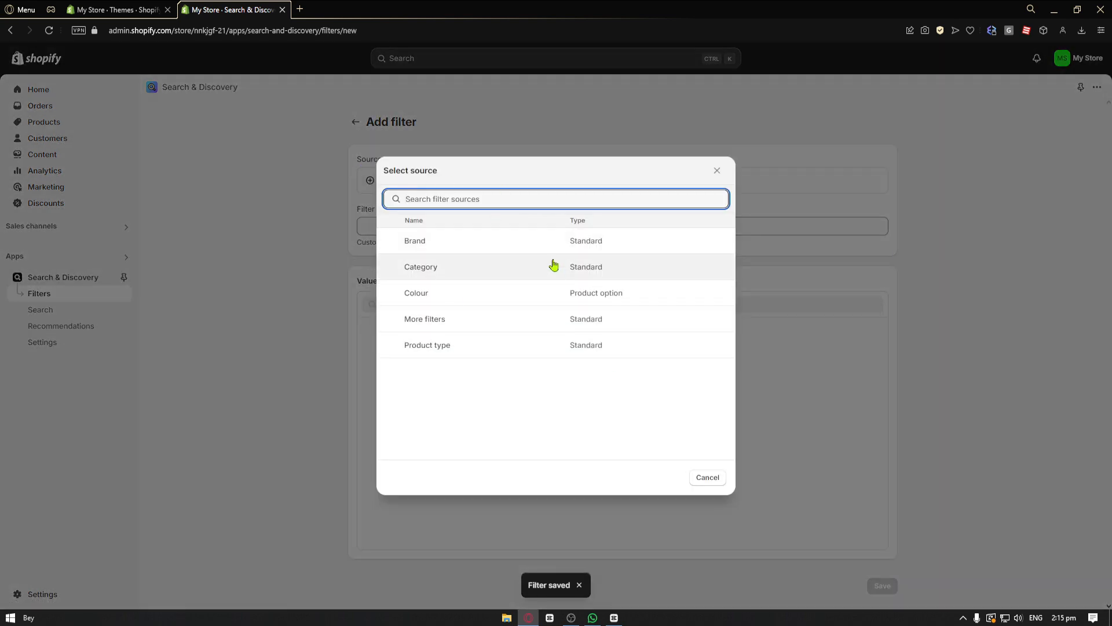
pyautogui.click(502, 267)
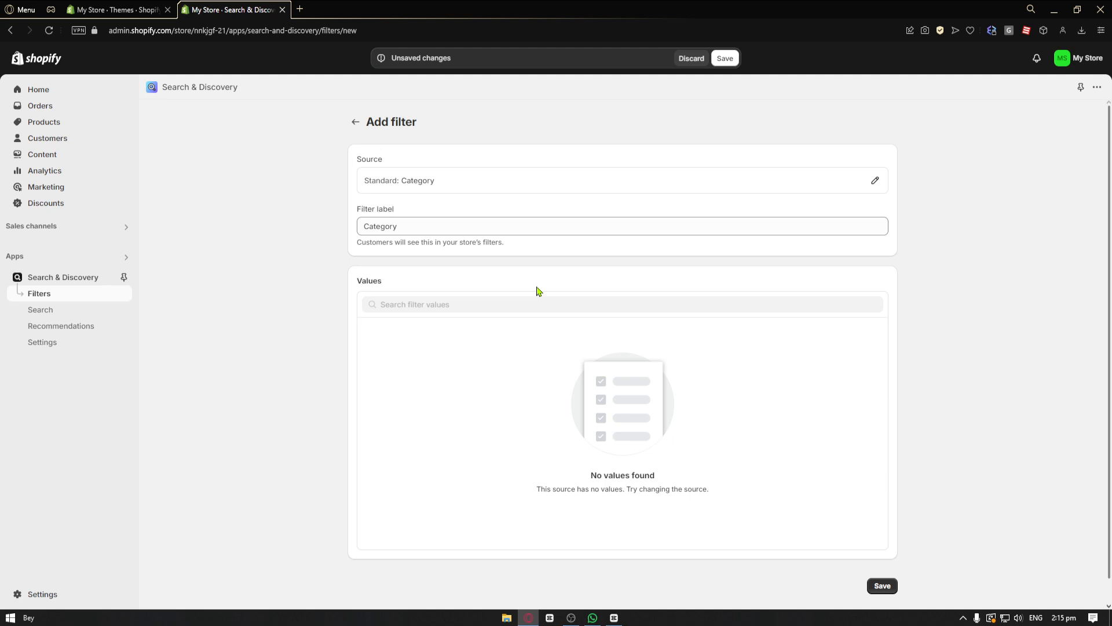
pyautogui.click(875, 181)
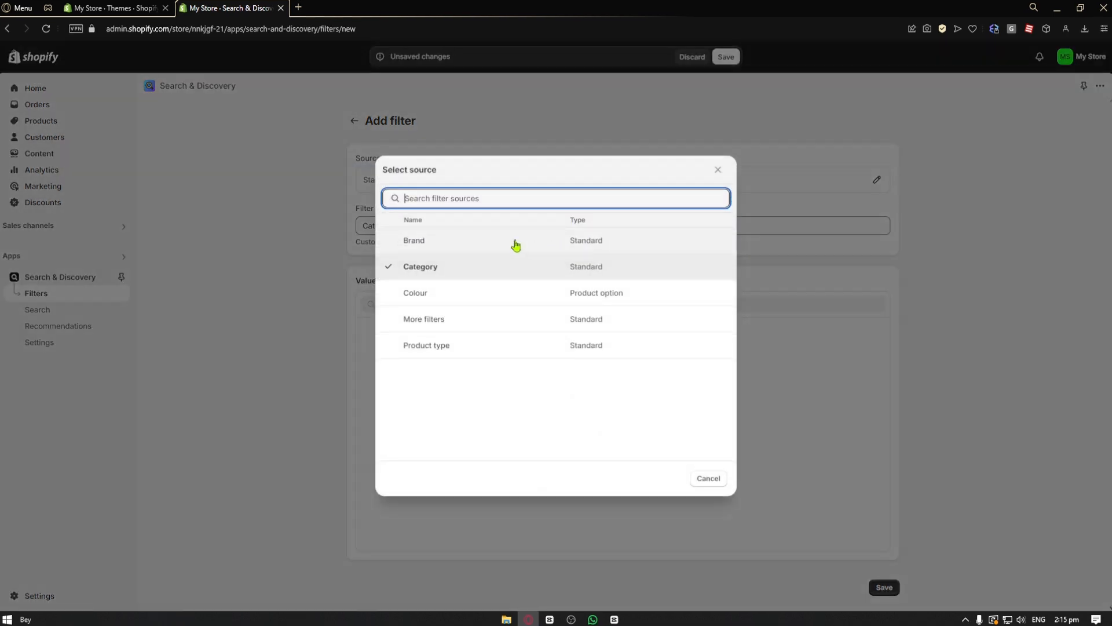
pyautogui.click(516, 246)
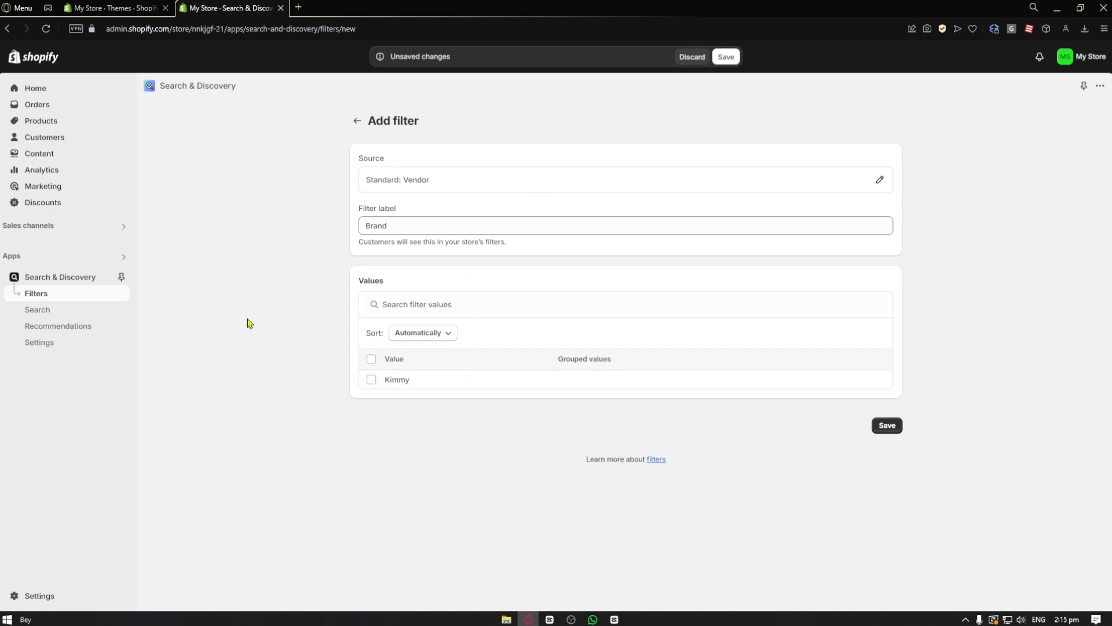
pyautogui.click(620, 181)
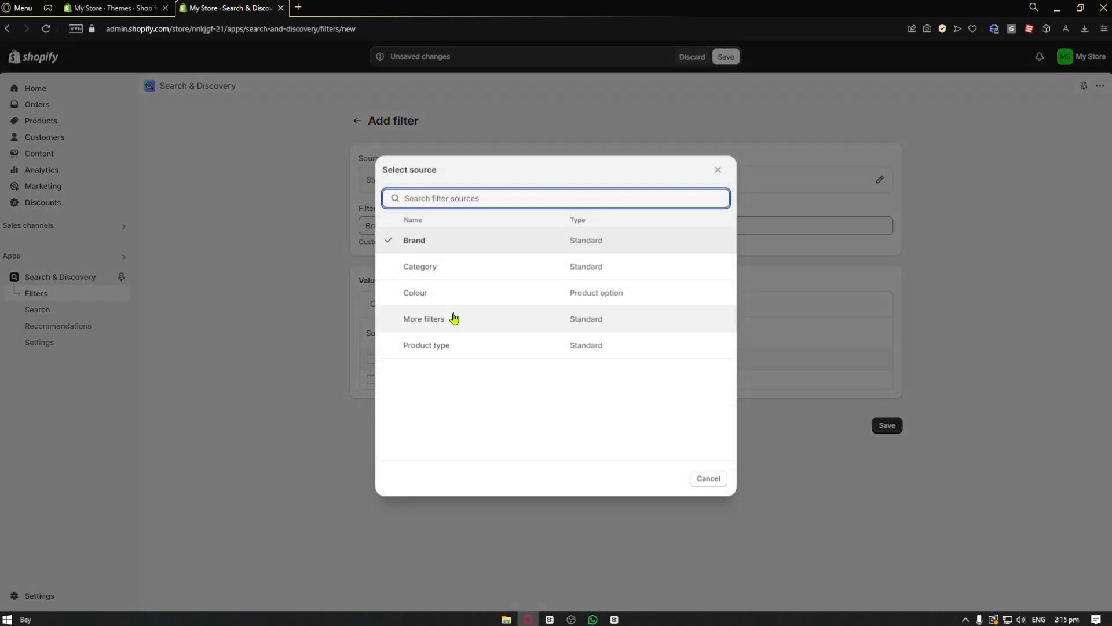
pyautogui.click(242, 282)
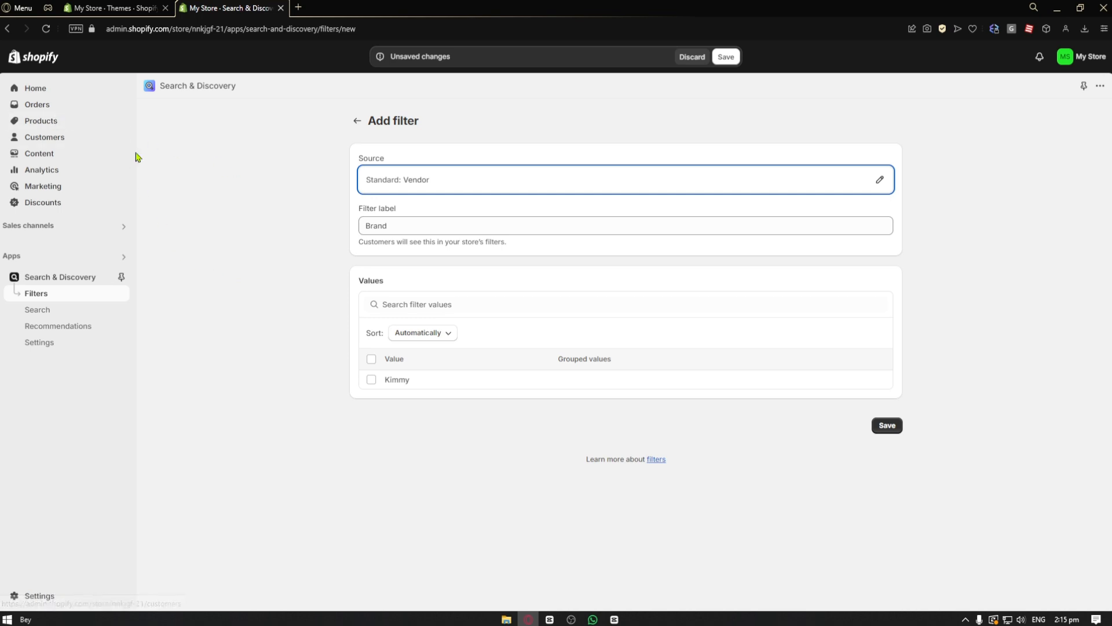
# - Open the Fashion V-cut Plush Ankle Boots product and review its title, description, category, and Colour and Size variants
pyautogui.click(61, 123)
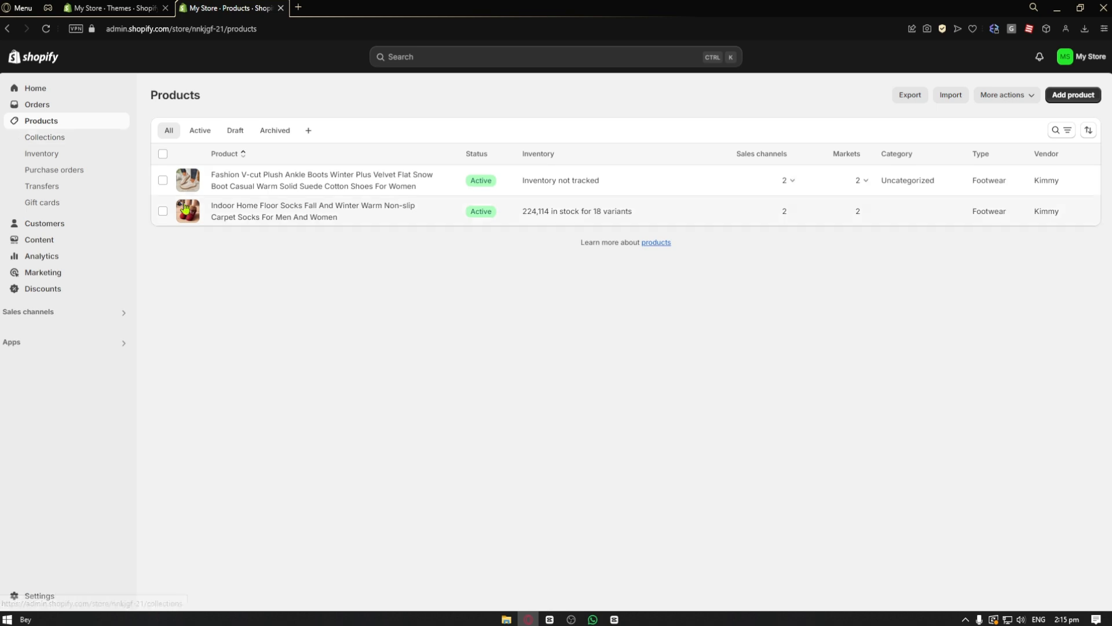
pyautogui.click(190, 184)
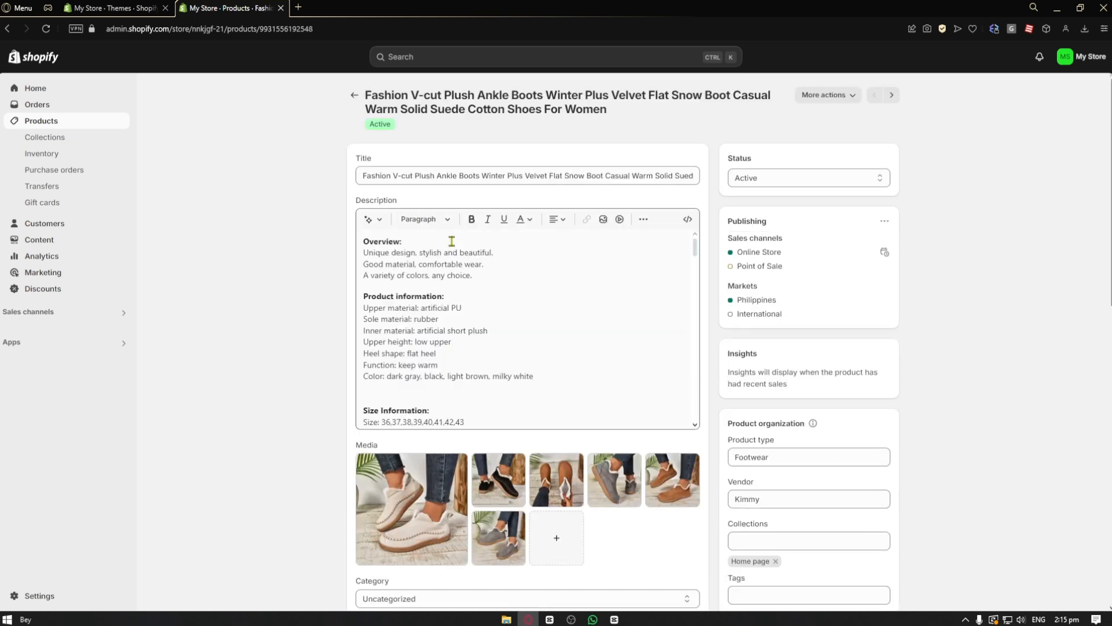
pyautogui.moveTo(382, 176); pyautogui.dragTo(603, 176)
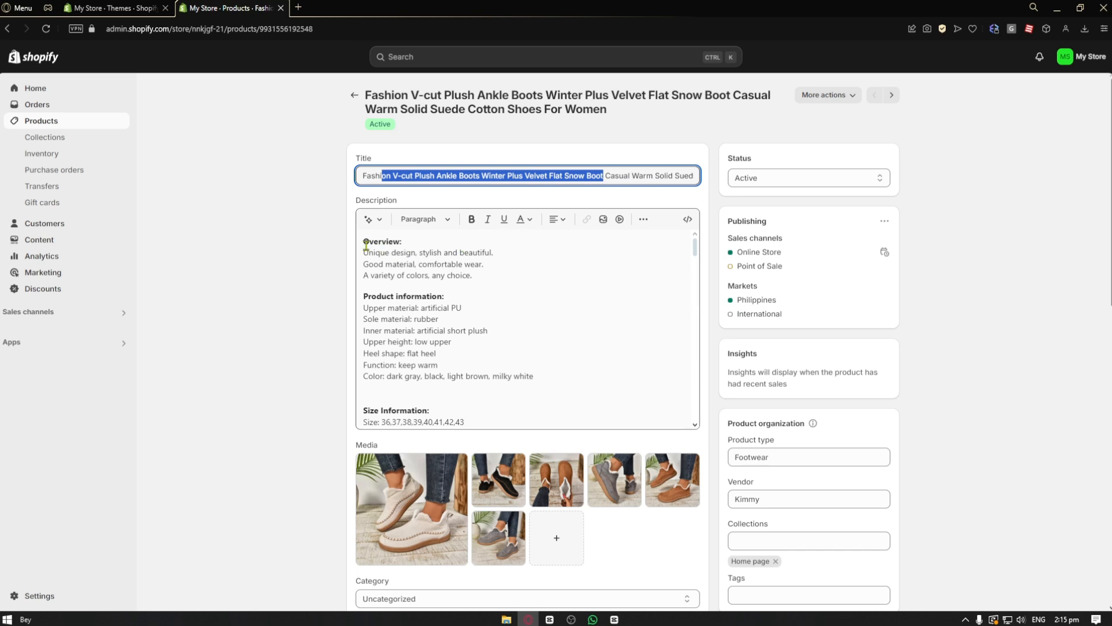
pyautogui.moveTo(365, 242); pyautogui.dragTo(541, 342)
pyautogui.scroll(-1, 543, 339)
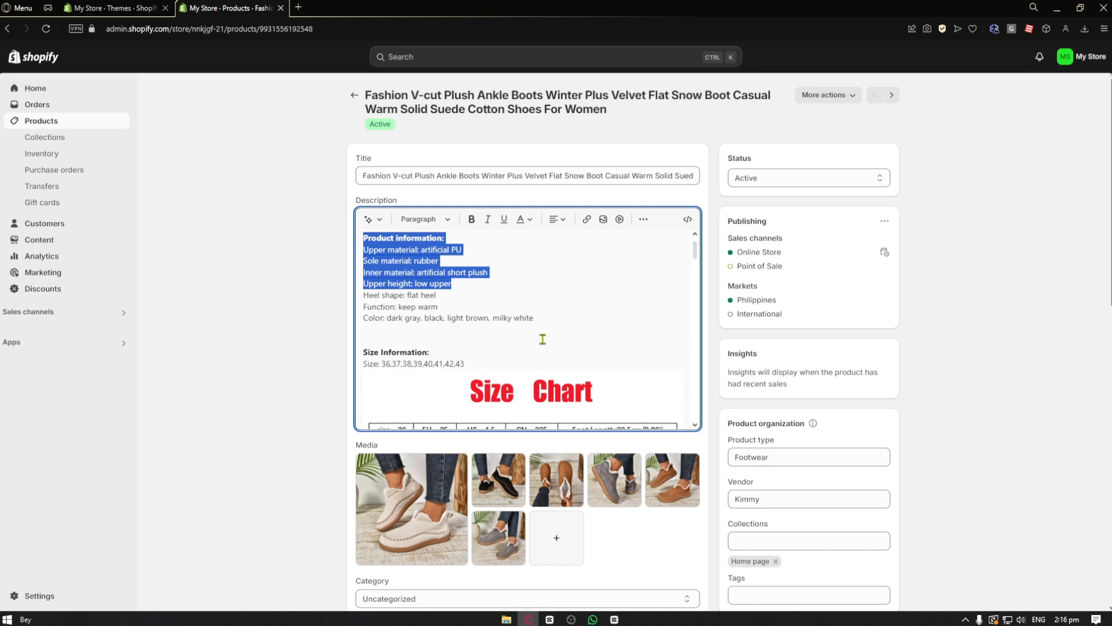
pyautogui.click(273, 420)
pyautogui.scroll(-7, 274, 421)
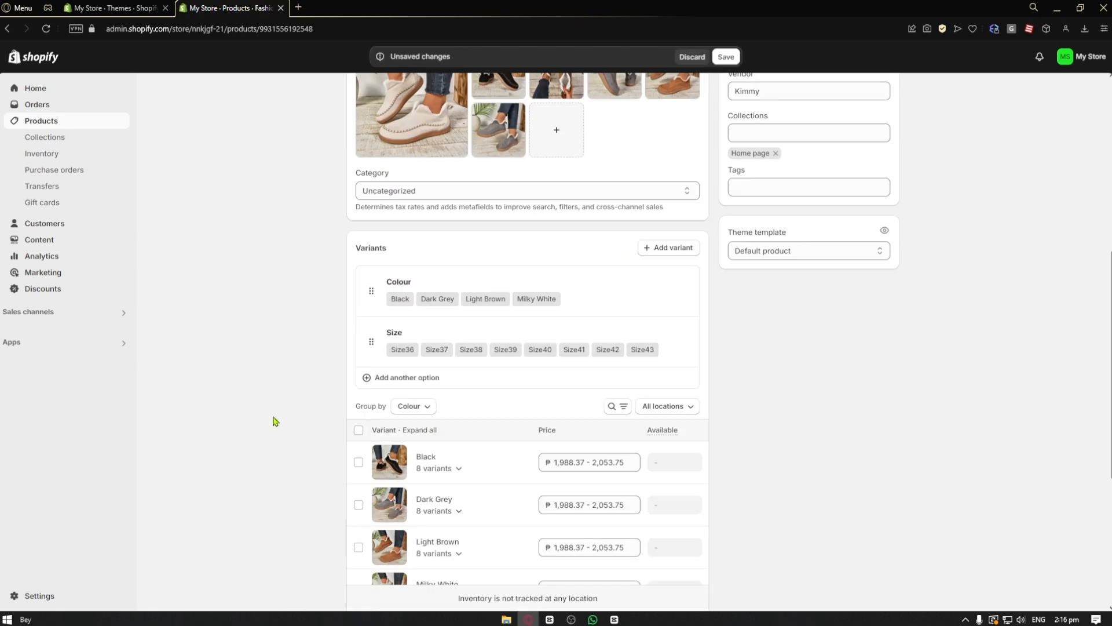
pyautogui.scroll(-2, 274, 421)
pyautogui.scroll(1, 274, 421)
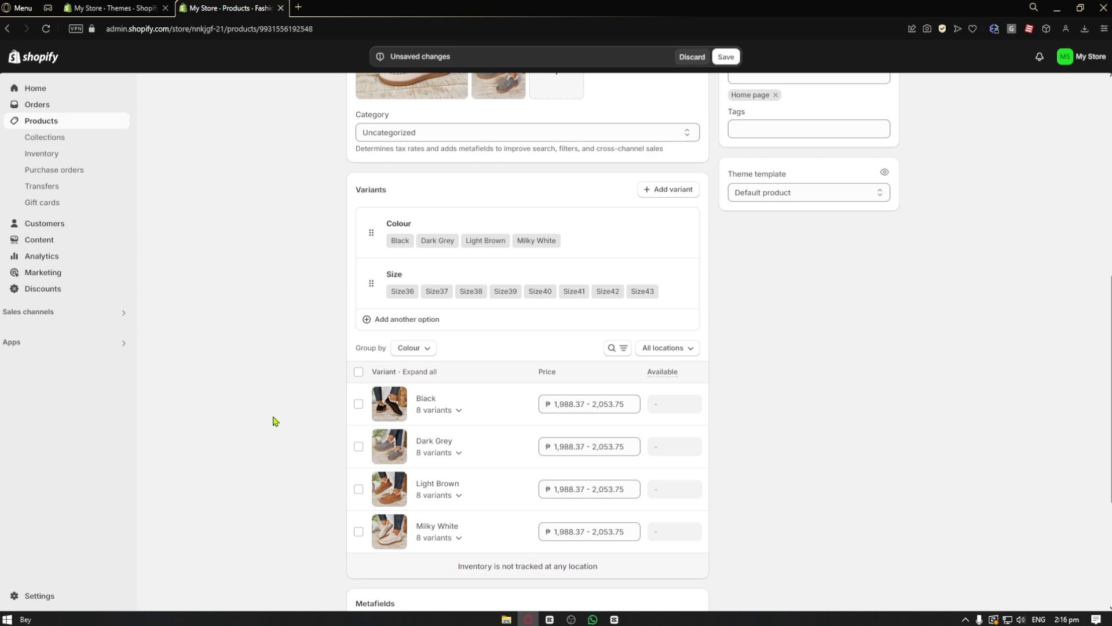
pyautogui.scroll(-3, 552, 232)
pyautogui.scroll(5, 301, 281)
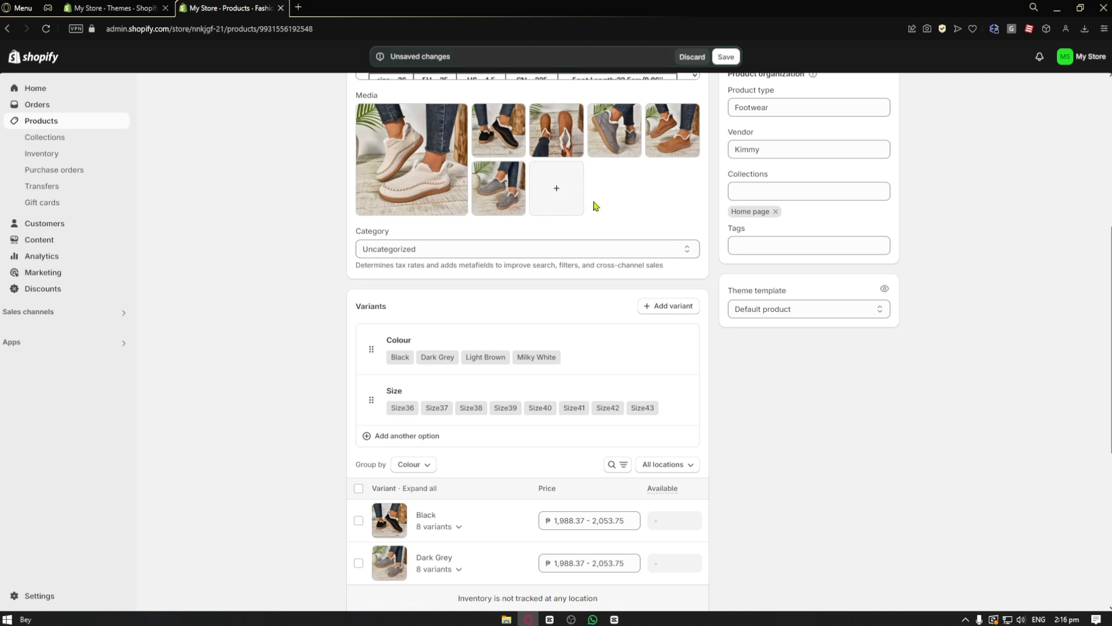
# - Look through the boots' new-variant form, covering options, pricing, inventory and shipping, and return to the product
pyautogui.click(683, 309)
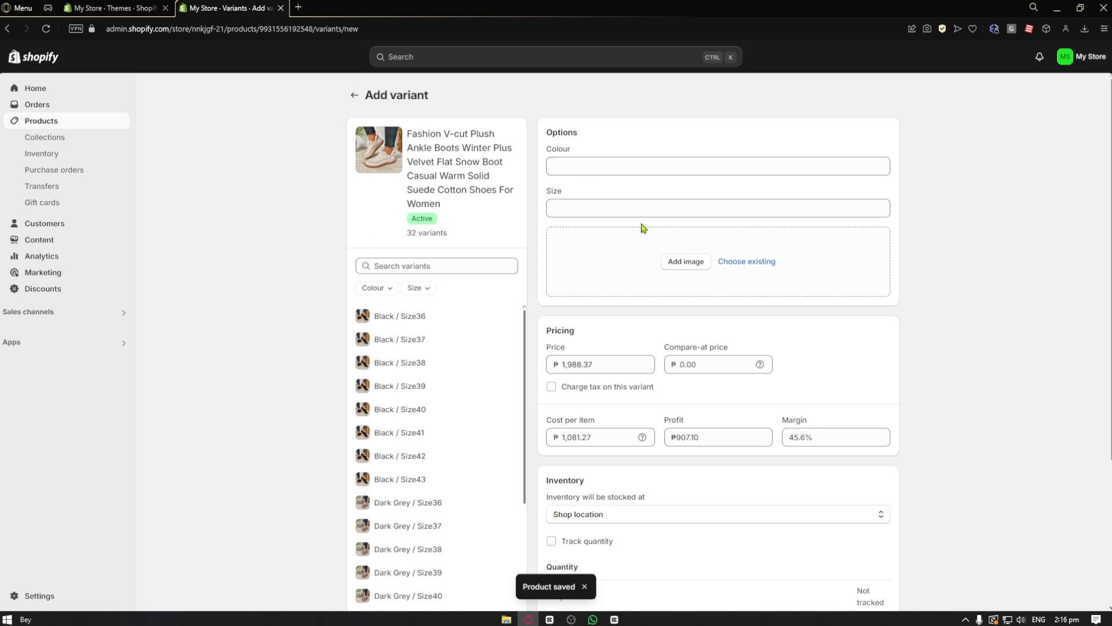
pyautogui.scroll(-2, 641, 227)
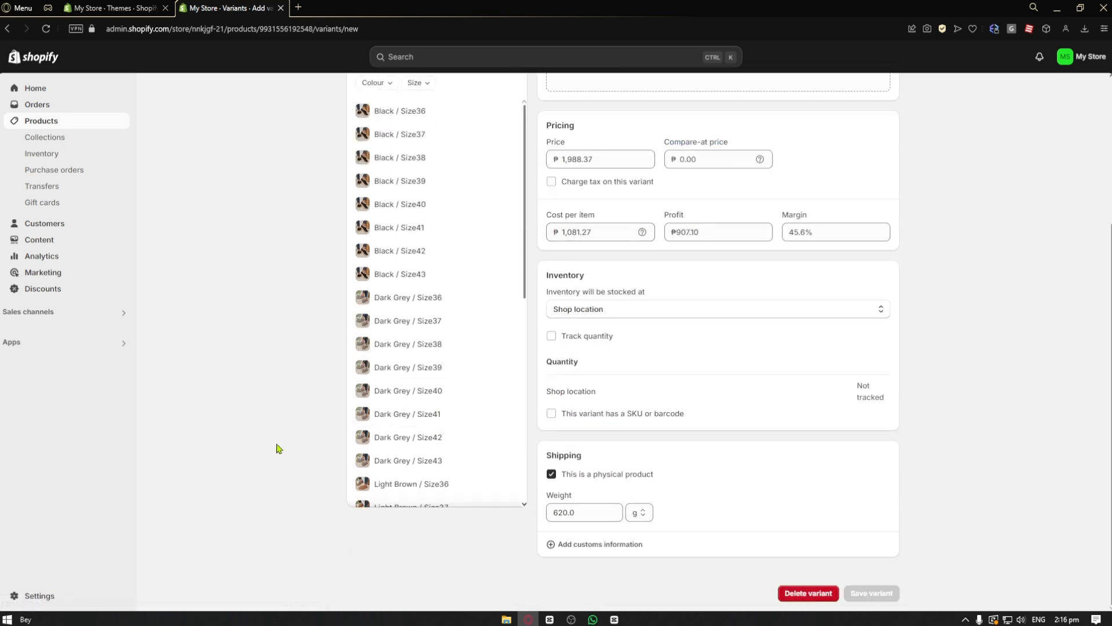
pyautogui.scroll(3, 266, 355)
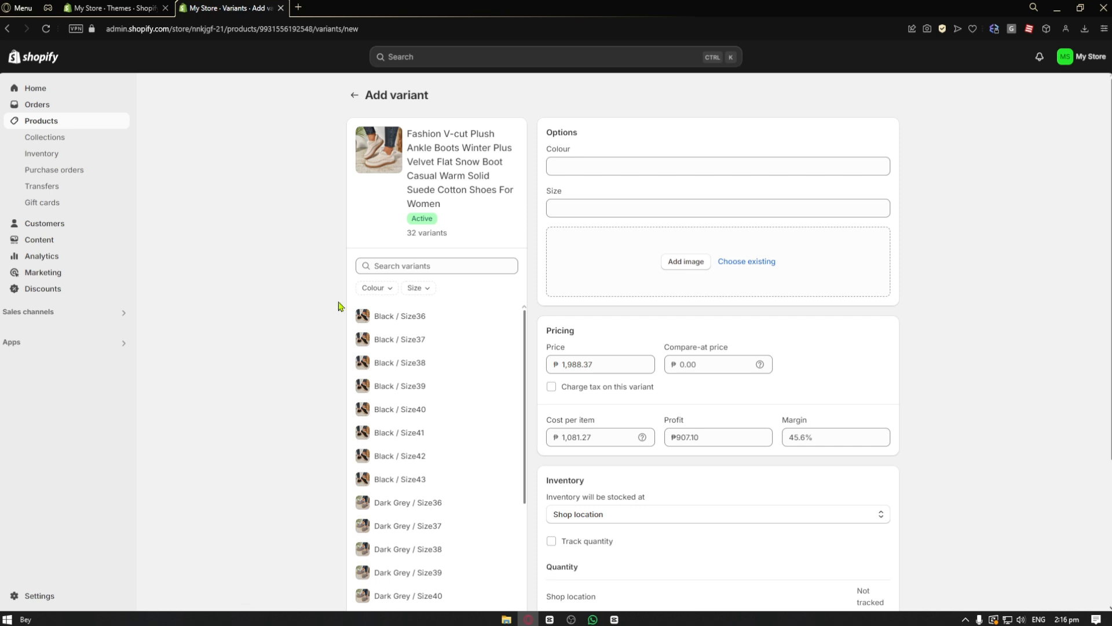
pyautogui.click(353, 95)
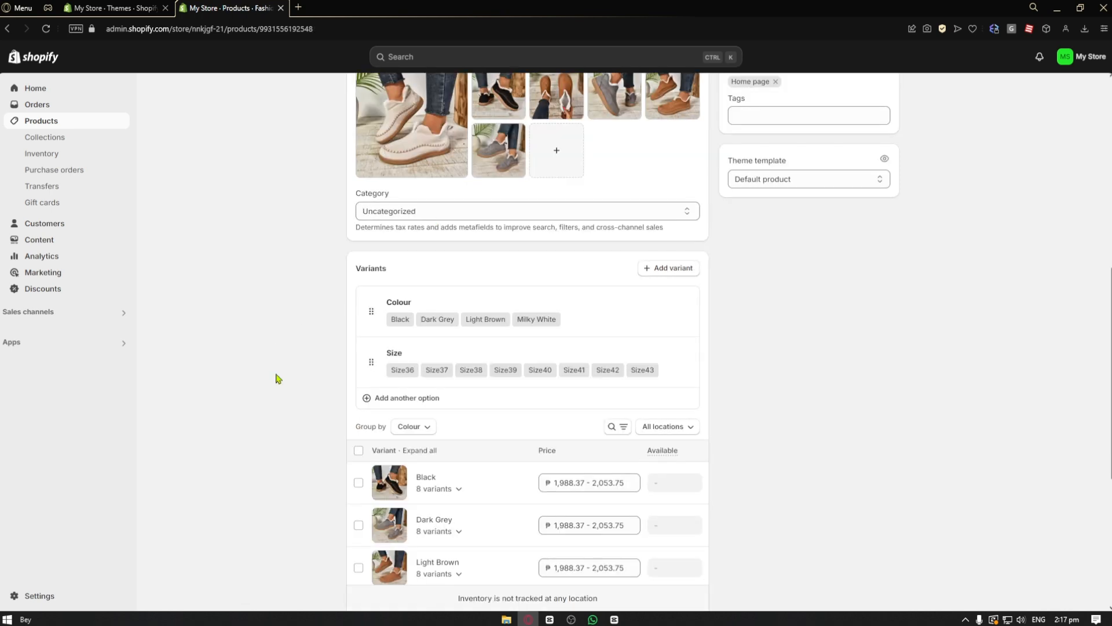
# - Add a variant with Colour Blue and Size 10 to the boots product and save it
pyautogui.click(673, 273)
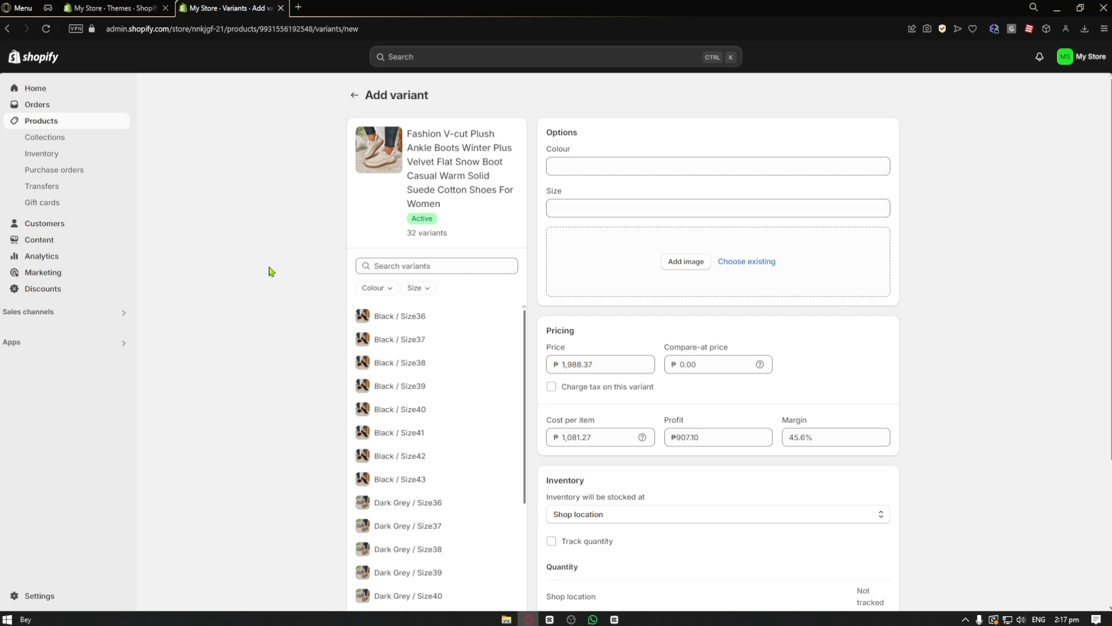
pyautogui.click(380, 289)
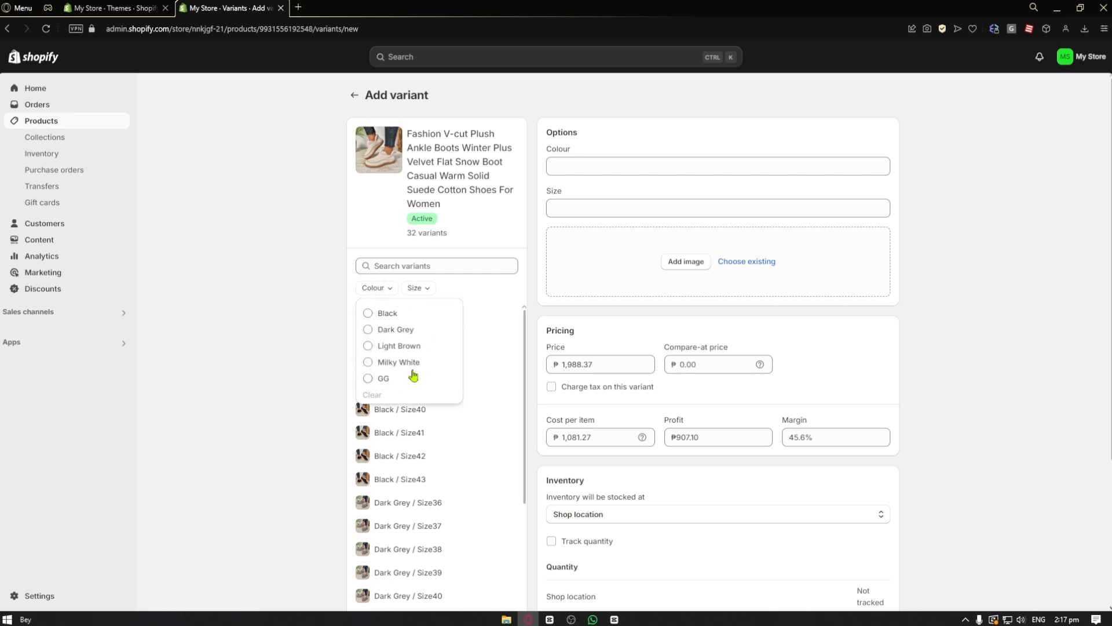
pyautogui.click(497, 226)
pyautogui.click(583, 167)
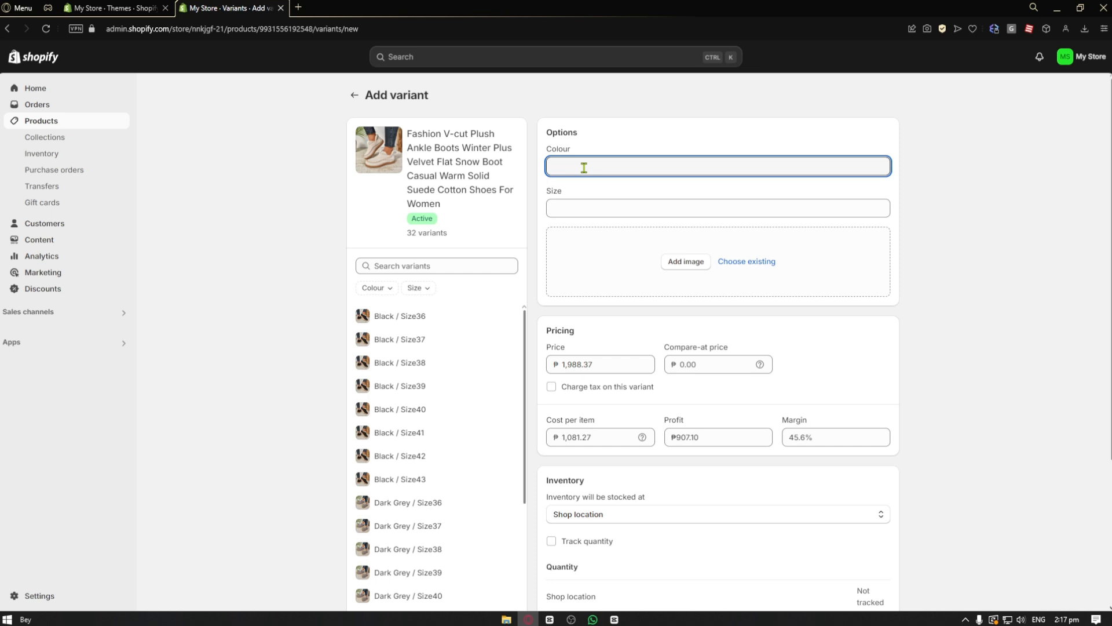
pyautogui.write('Blue')
pyautogui.click(567, 201)
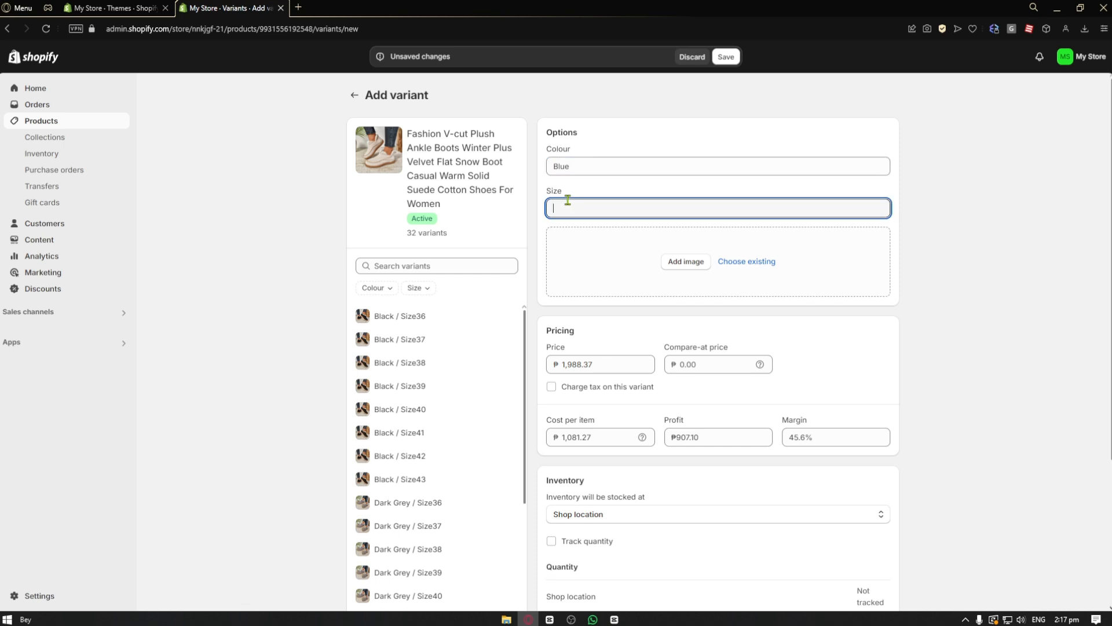
pyautogui.write('10')
pyautogui.scroll(-4, 568, 201)
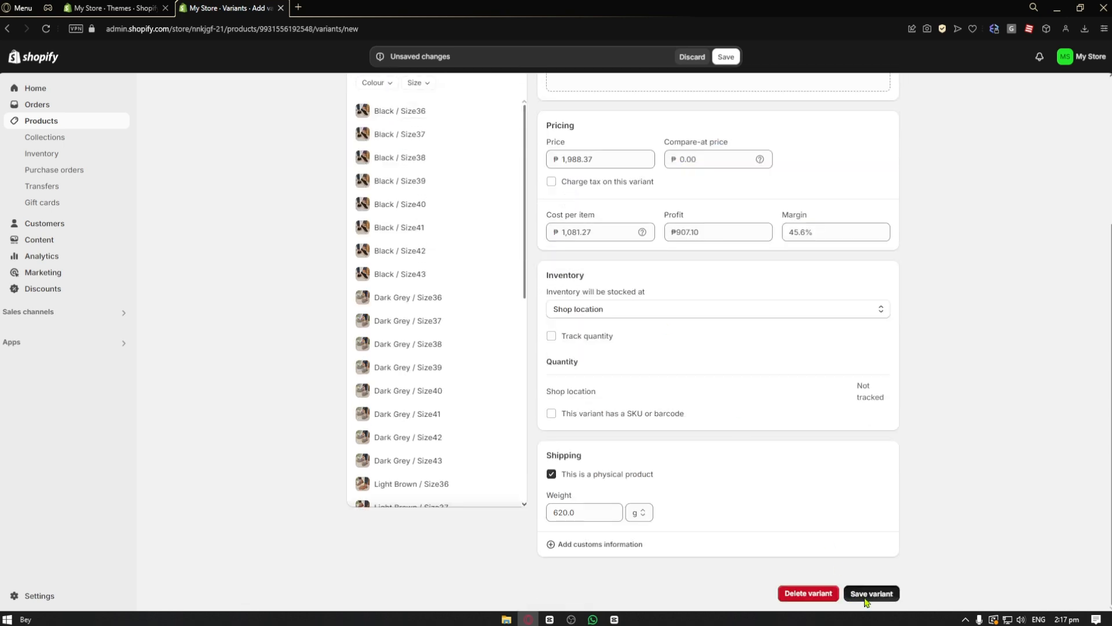
pyautogui.press('Return')
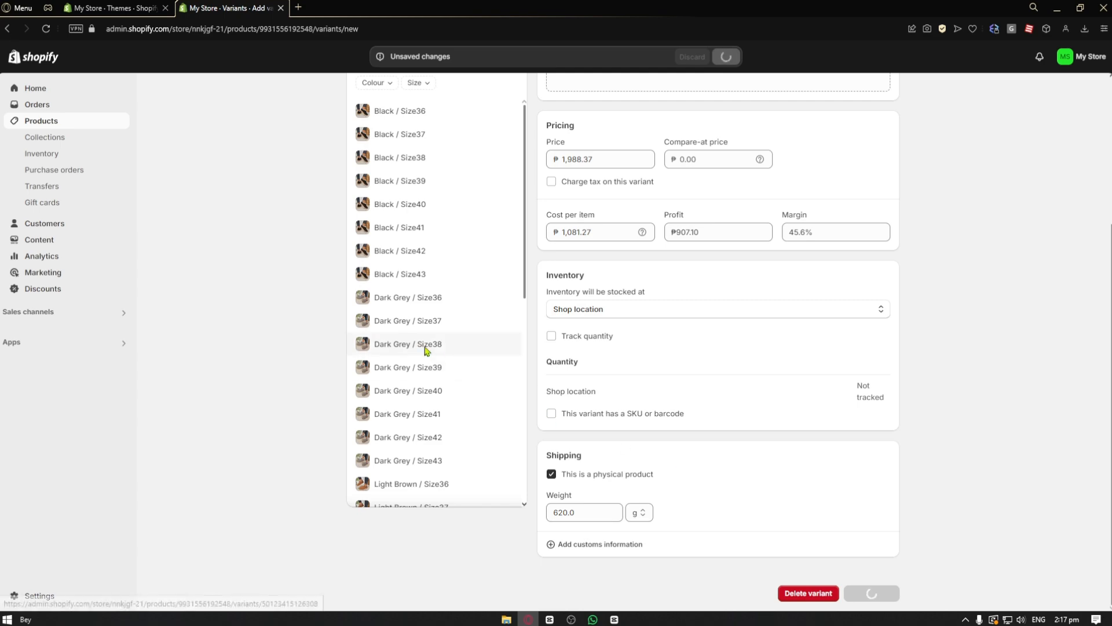
# - Review the new Blue / 10 variant's details and list entry, and reopen the boots product to check its variant options
pyautogui.scroll(-5, 424, 351)
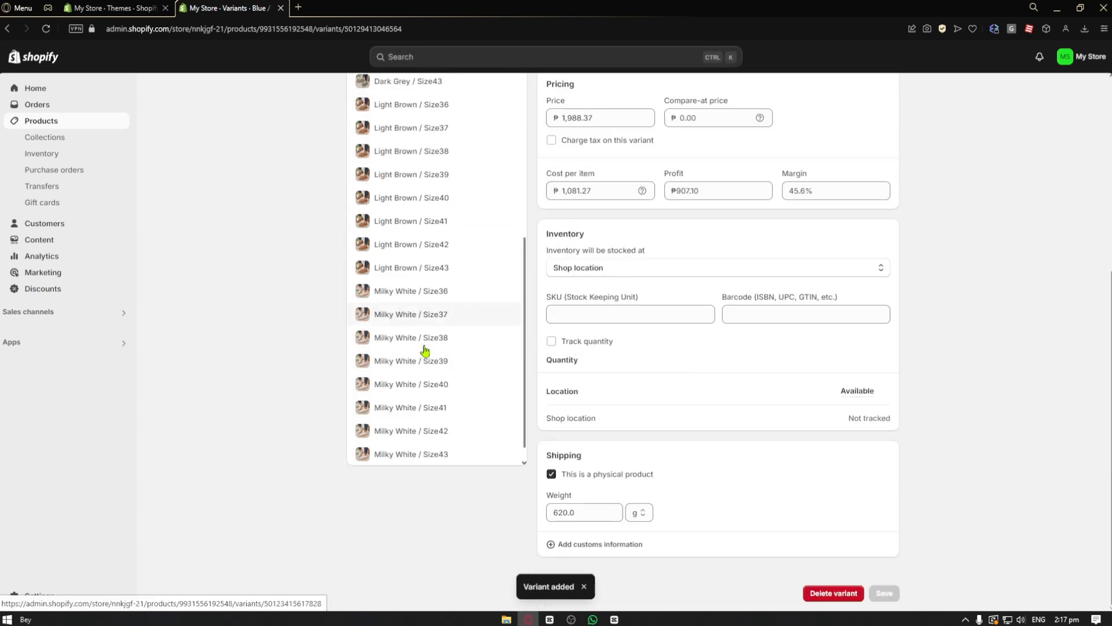
pyautogui.scroll(5, 422, 347)
pyautogui.scroll(-3, 279, 423)
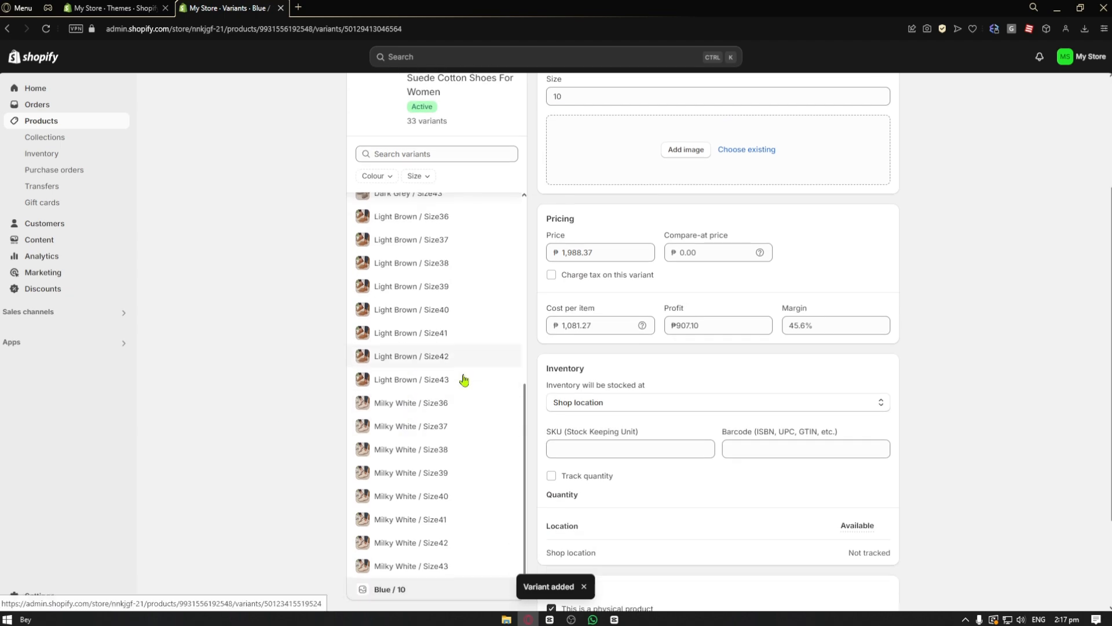
pyautogui.scroll(-3, 406, 441)
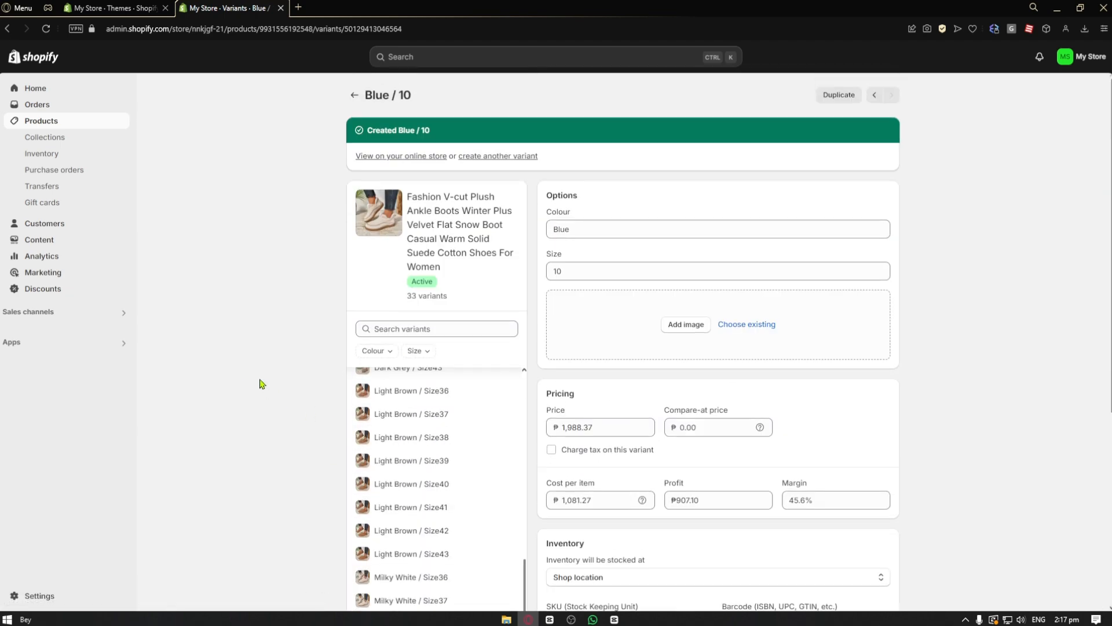
pyautogui.scroll(-3, 670, 348)
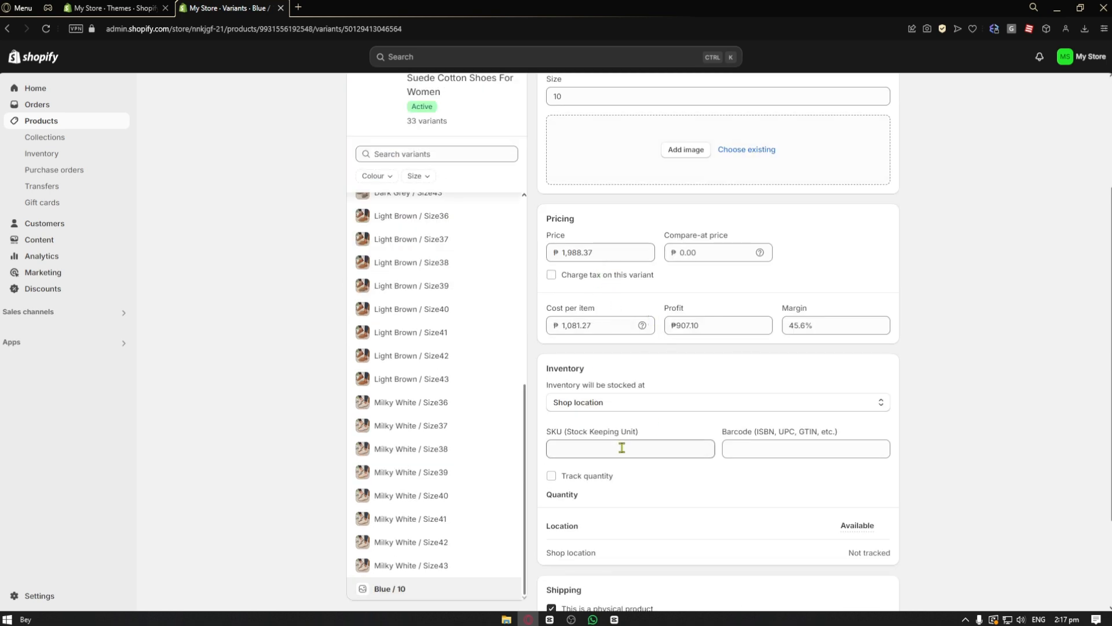
pyautogui.scroll(3, 632, 387)
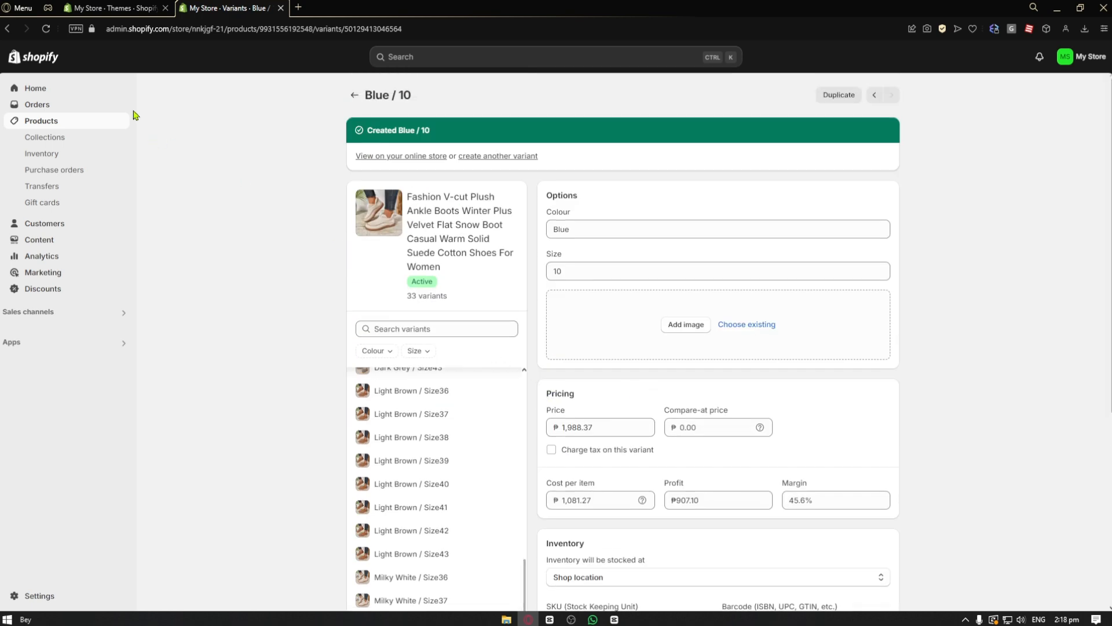
pyautogui.click(62, 124)
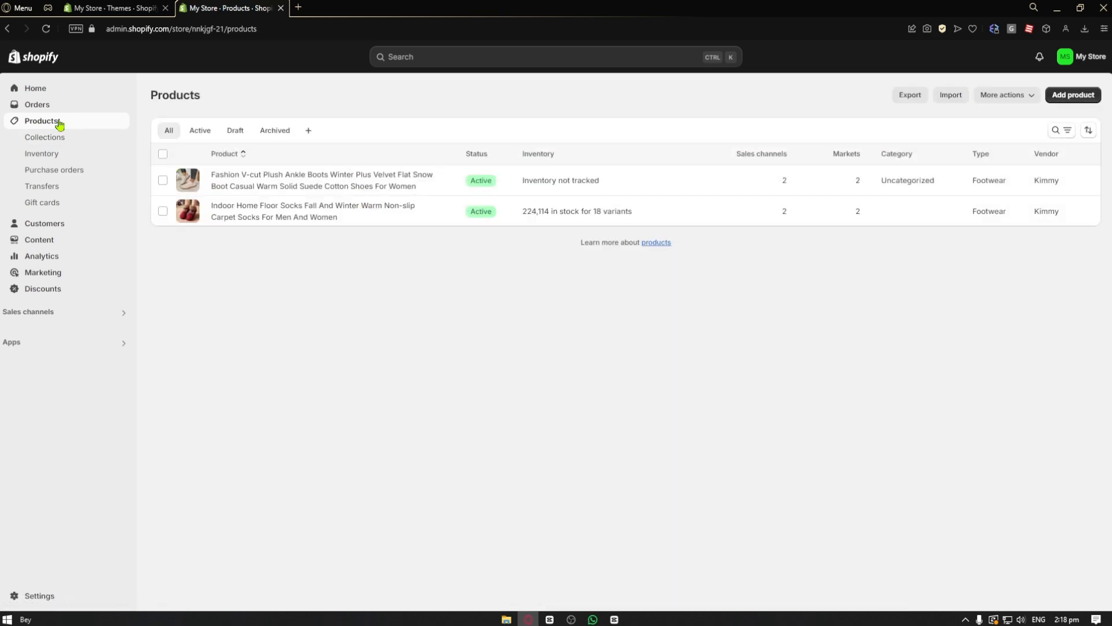
pyautogui.click(288, 179)
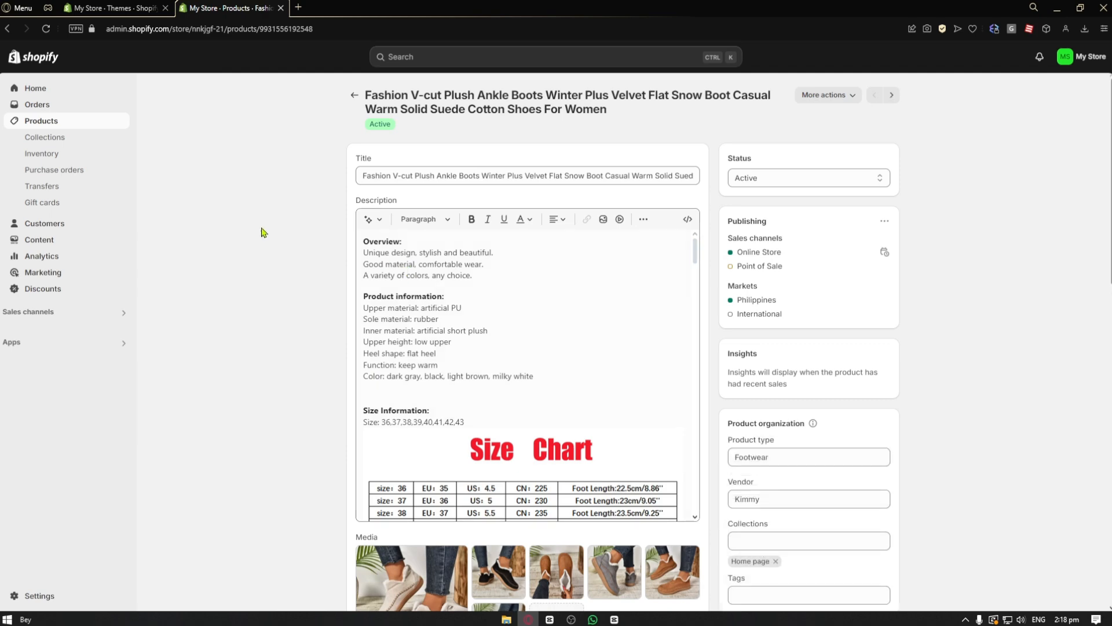
pyautogui.scroll(-10, 267, 246)
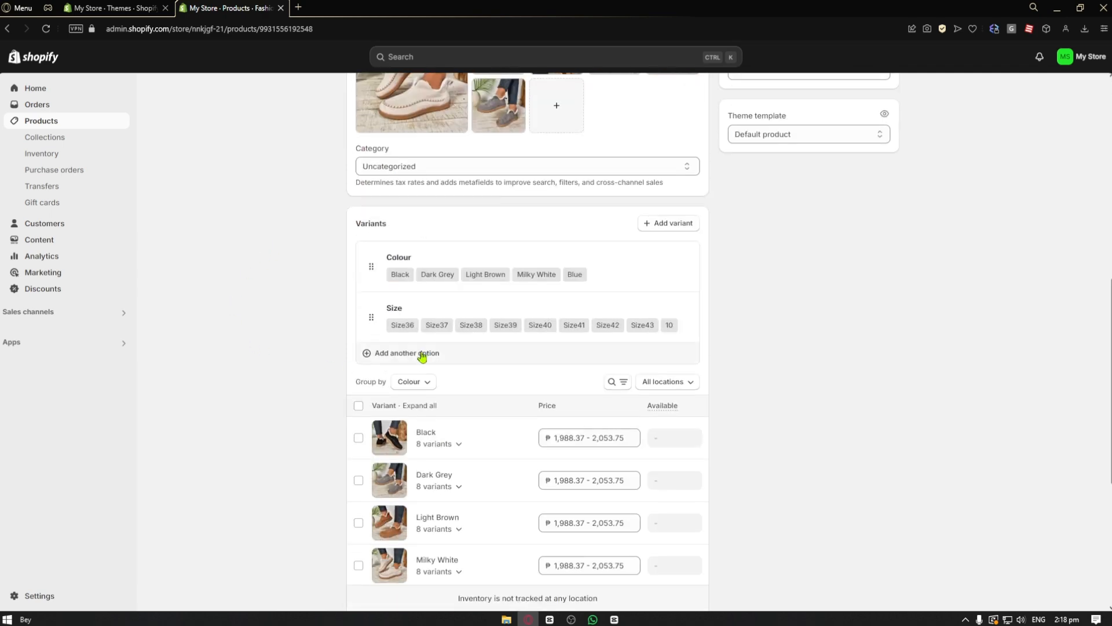
# - Add a Gender option with the values Male and Female to the boots' variants and save the product
pyautogui.click(421, 354)
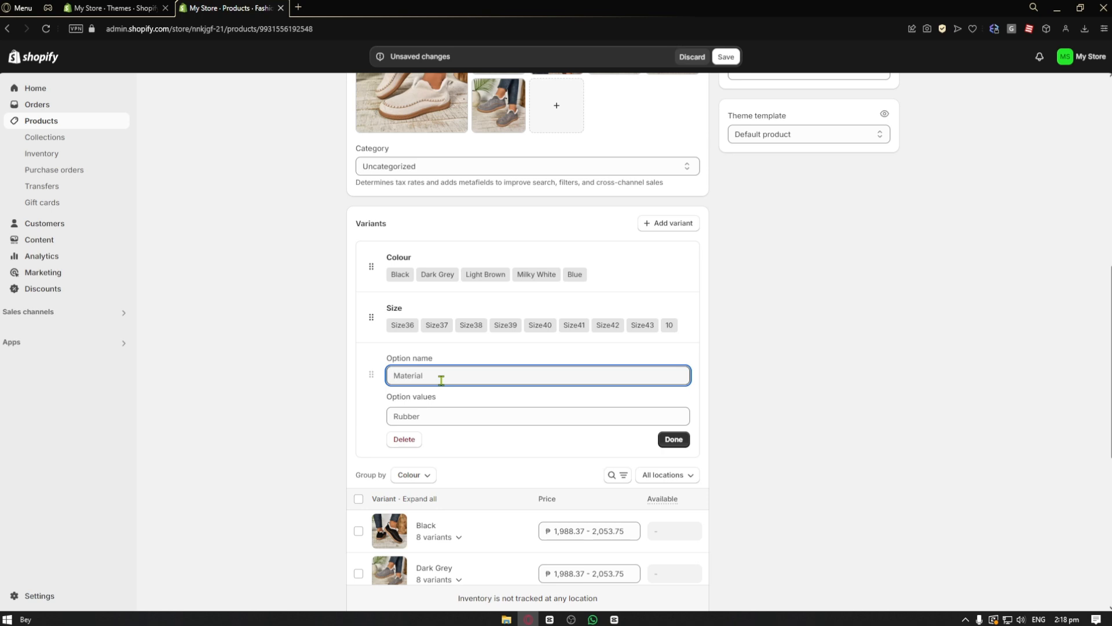
pyautogui.write('Gender')
pyautogui.click(247, 469)
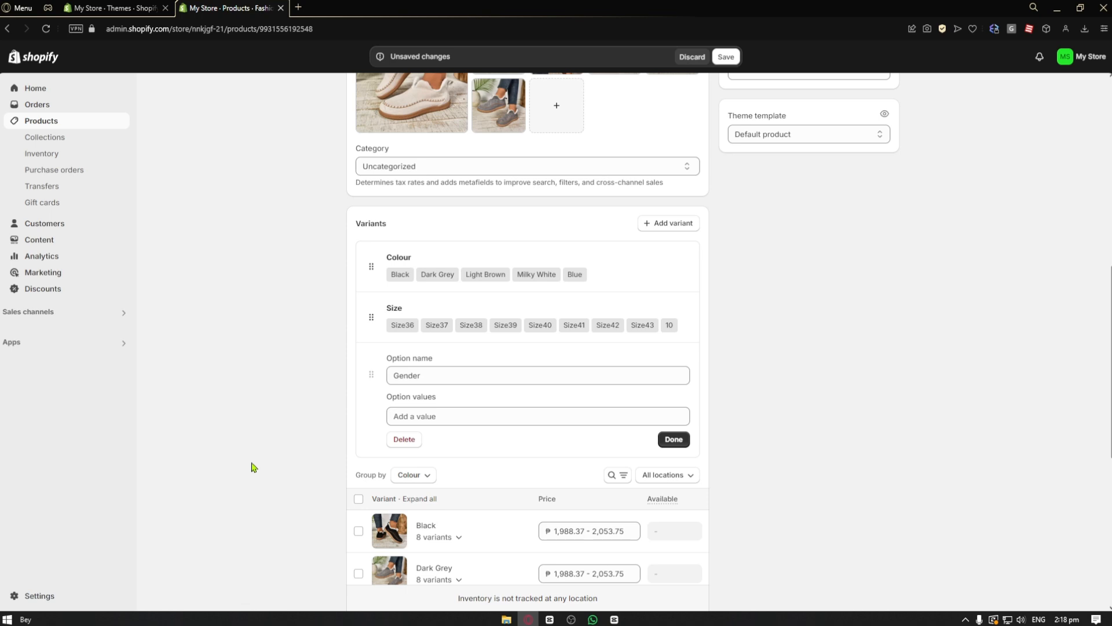
pyautogui.click(472, 418)
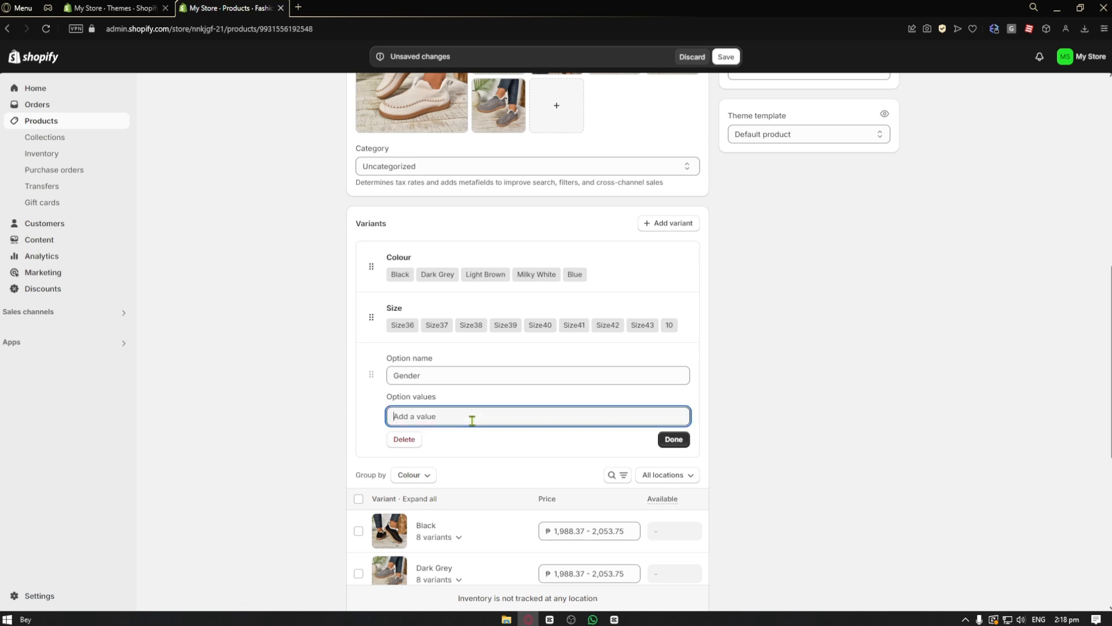
pyautogui.write('A')
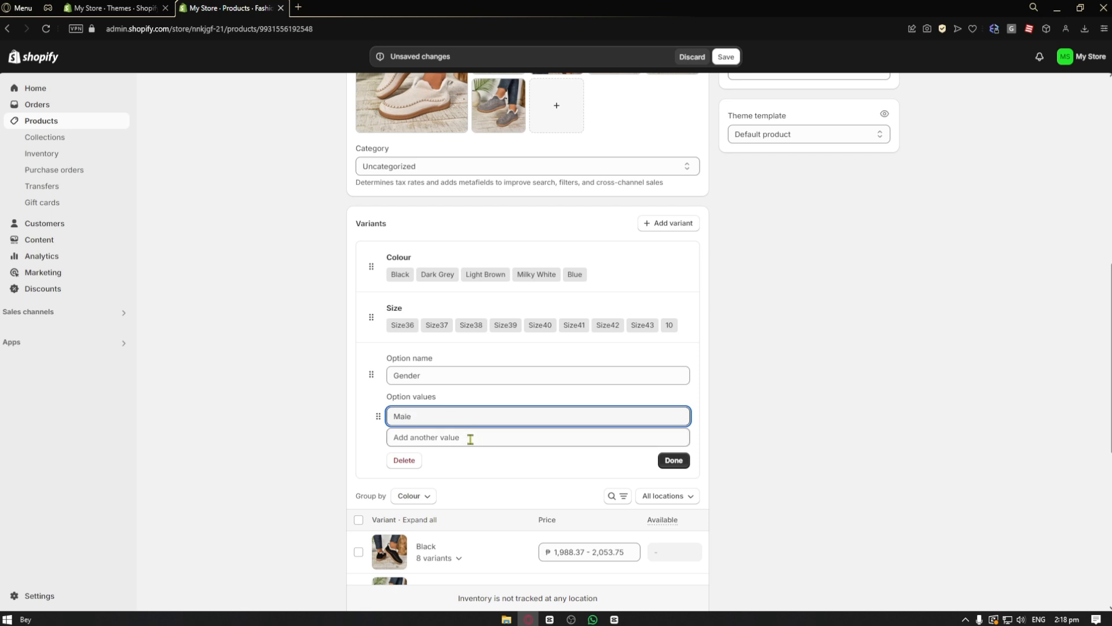
pyautogui.click(466, 435)
pyautogui.write('Female')
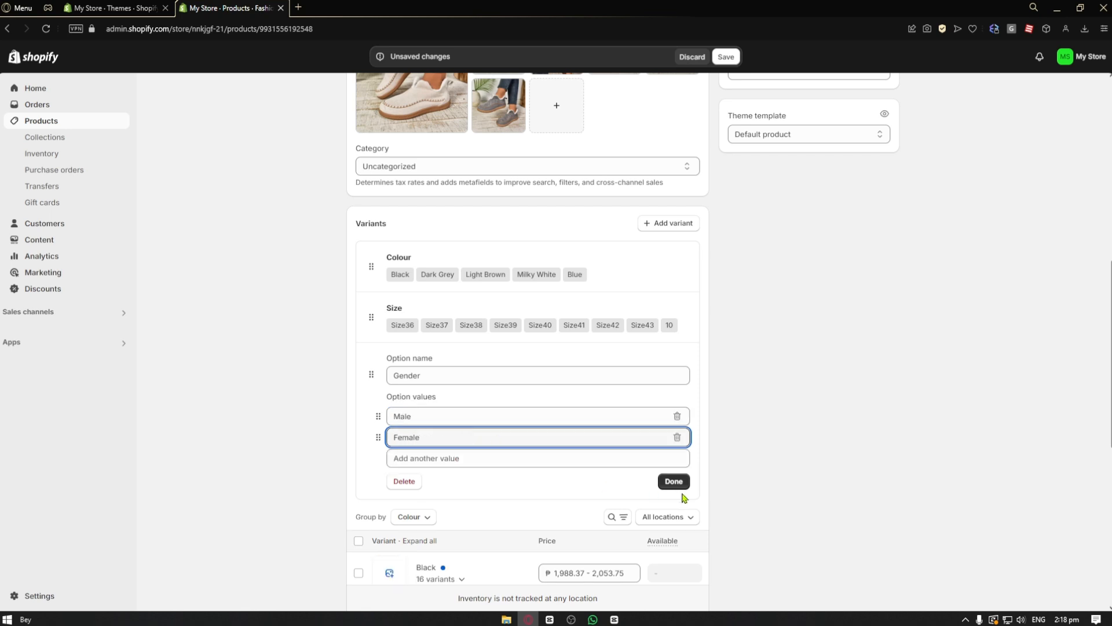
pyautogui.click(677, 485)
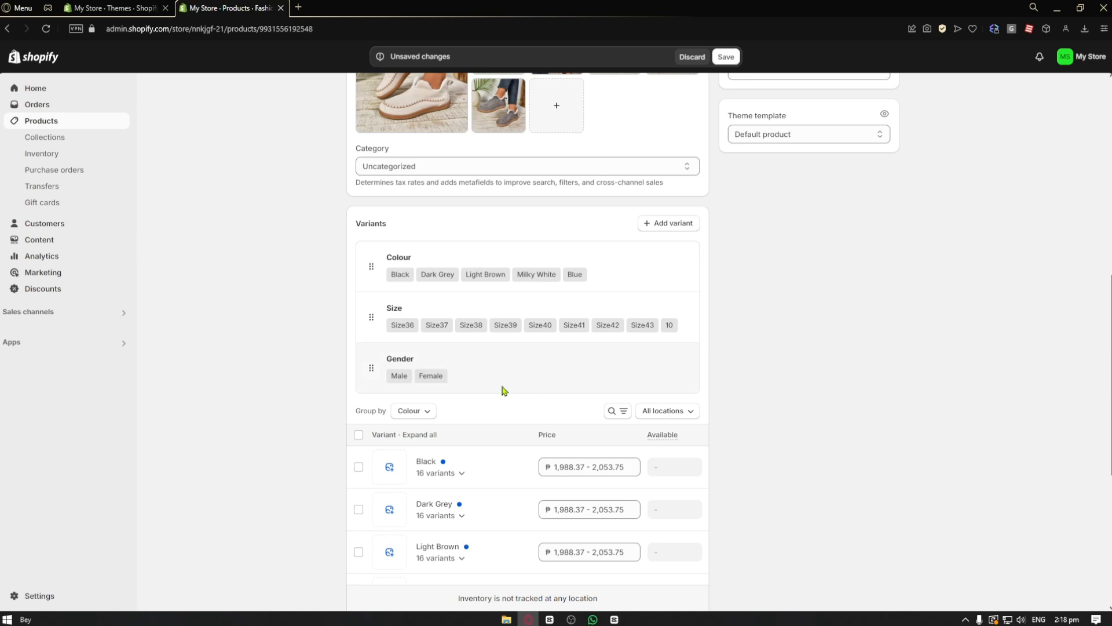
pyautogui.scroll(-5, 206, 380)
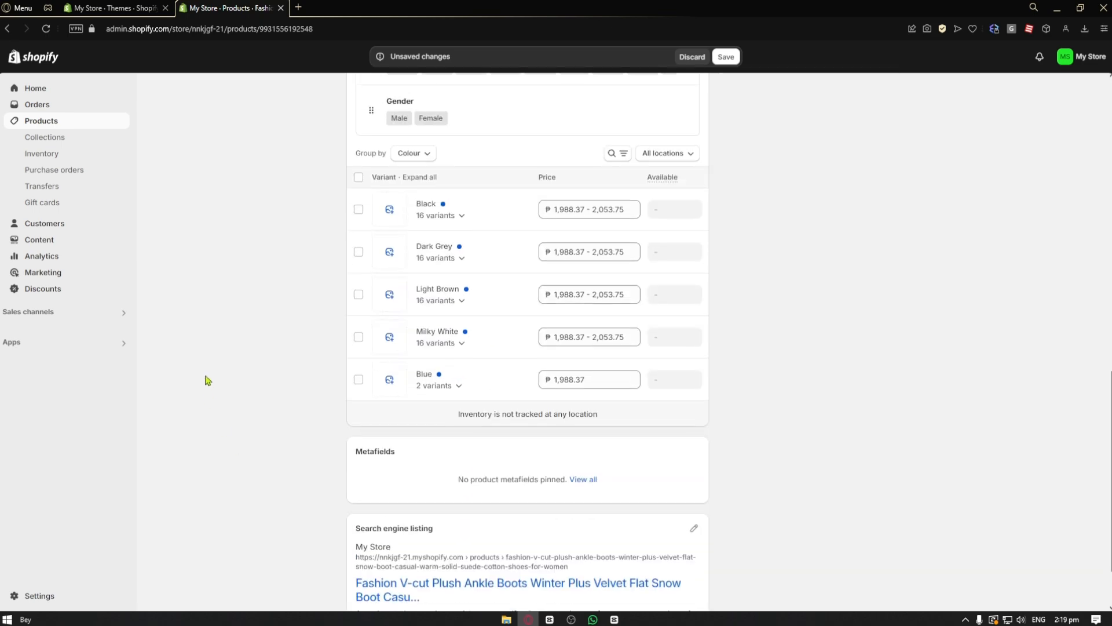
pyautogui.scroll(3, 207, 380)
pyautogui.scroll(3, 206, 380)
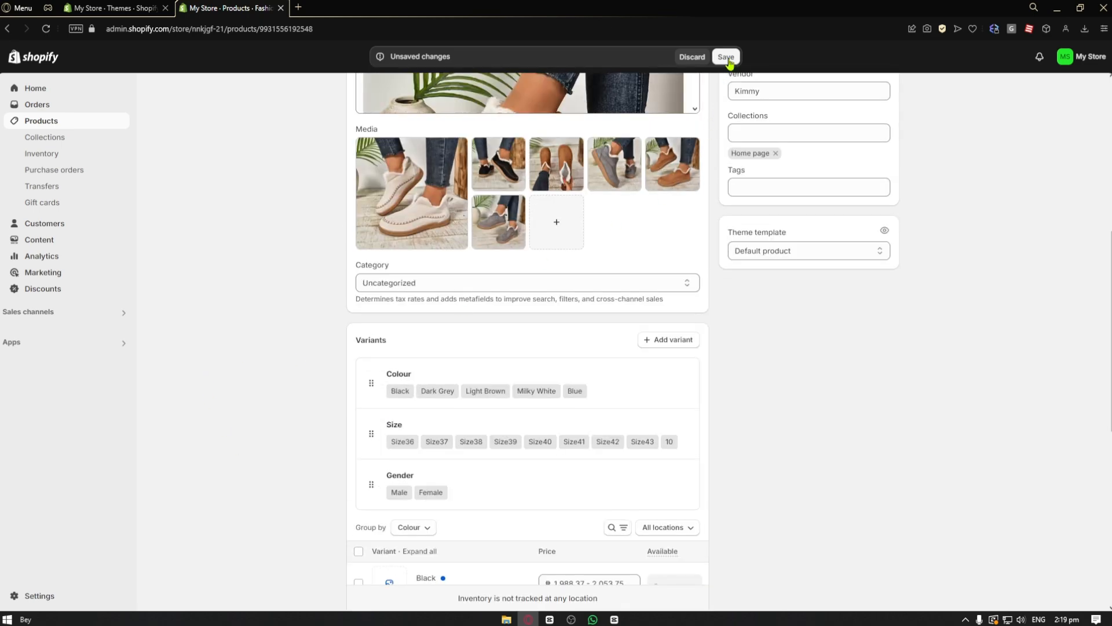
pyautogui.click(733, 60)
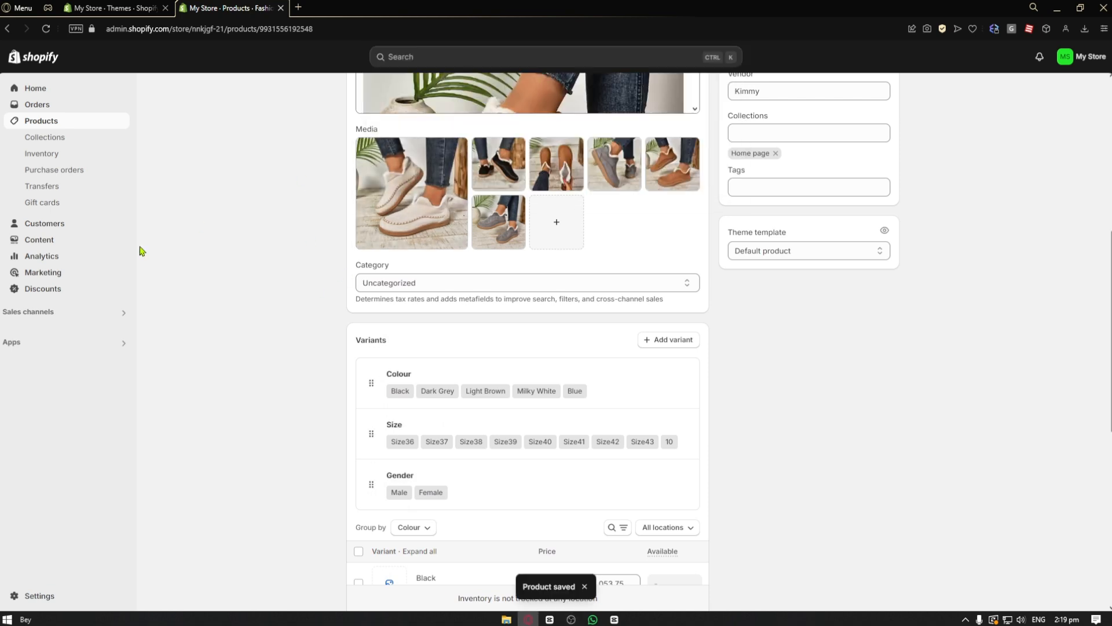
# - In the Search & Discovery filters, add a filter with the Gender product option as its source, select all its values and save it
pyautogui.click(39, 343)
pyautogui.click(424, 101)
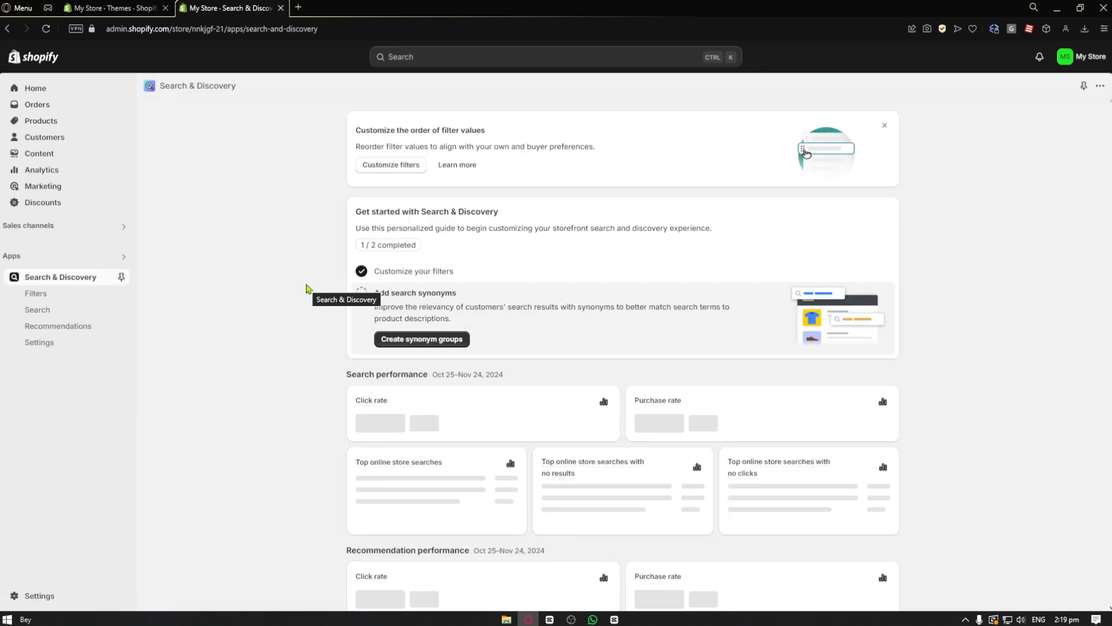
pyautogui.click(34, 297)
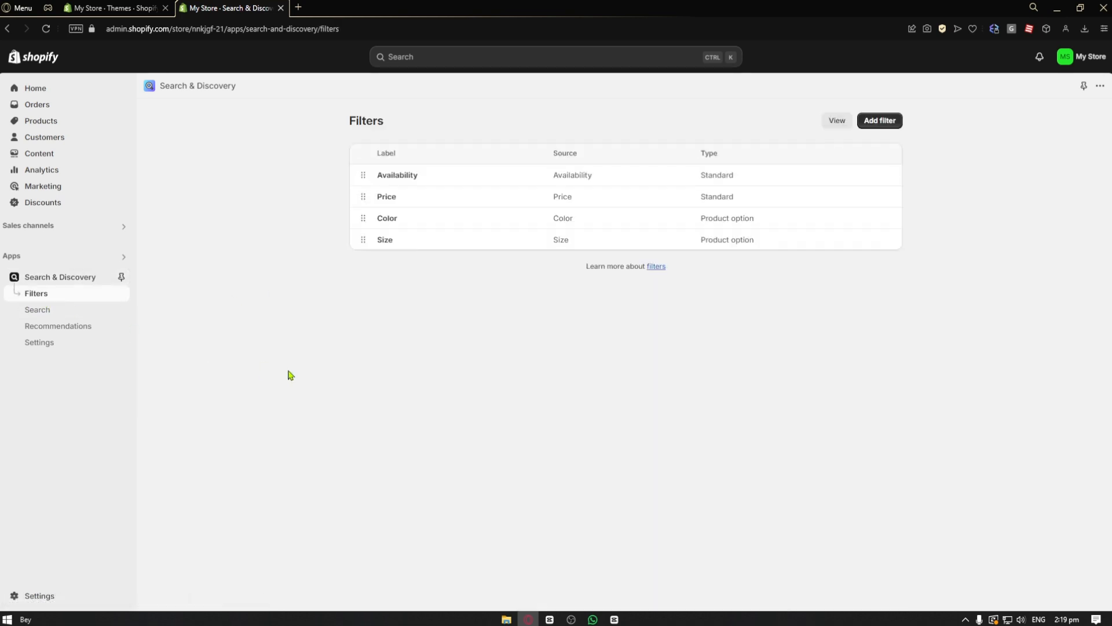
pyautogui.click(886, 132)
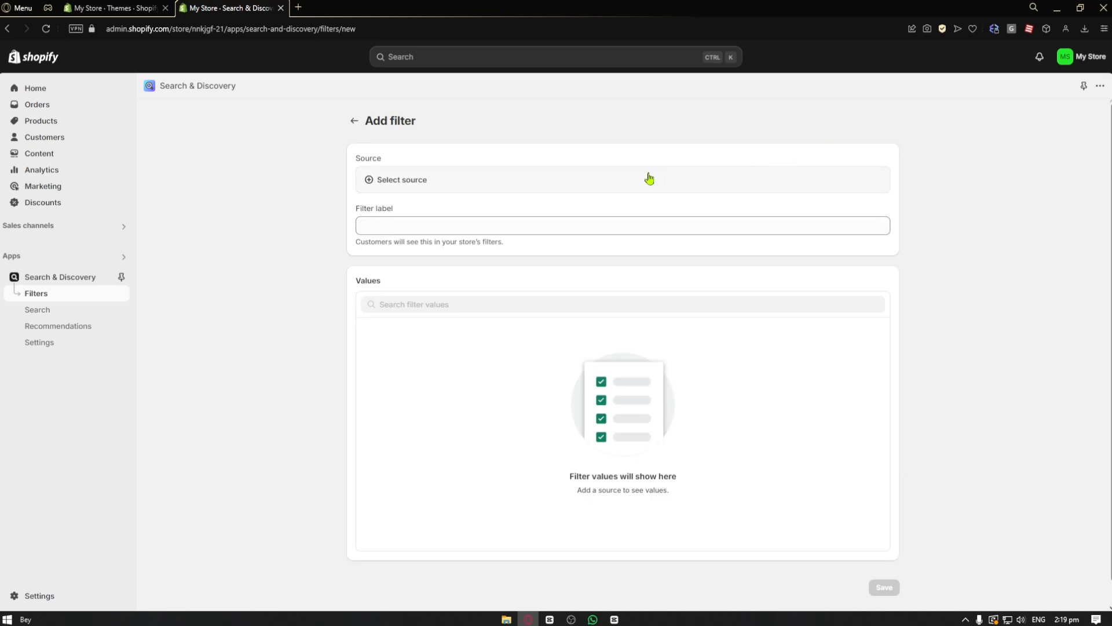
pyautogui.click(429, 186)
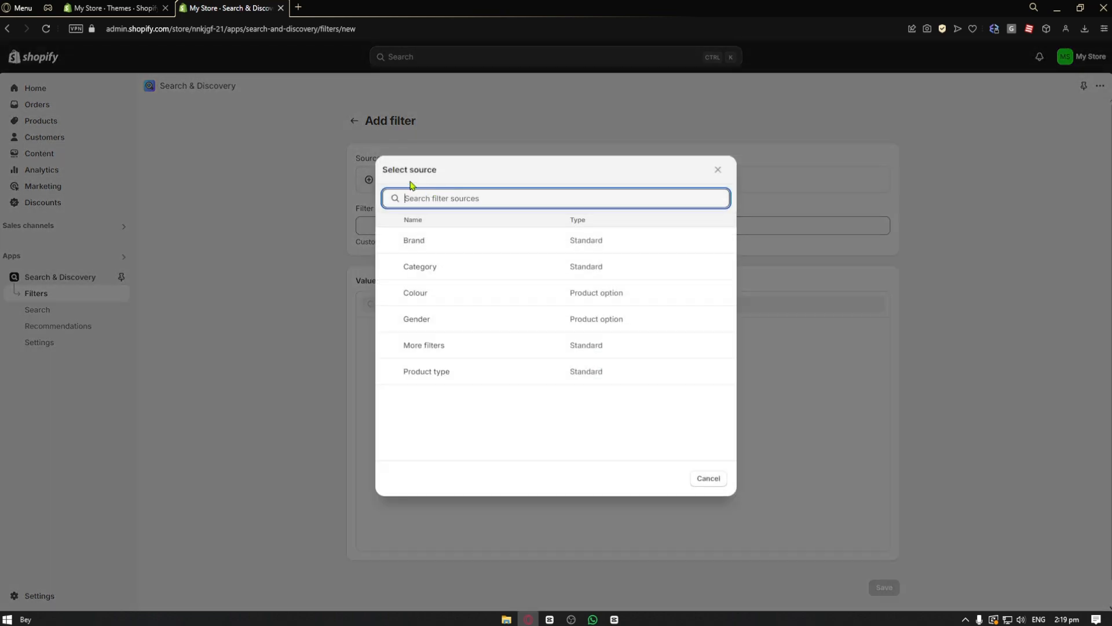
pyautogui.click(458, 331)
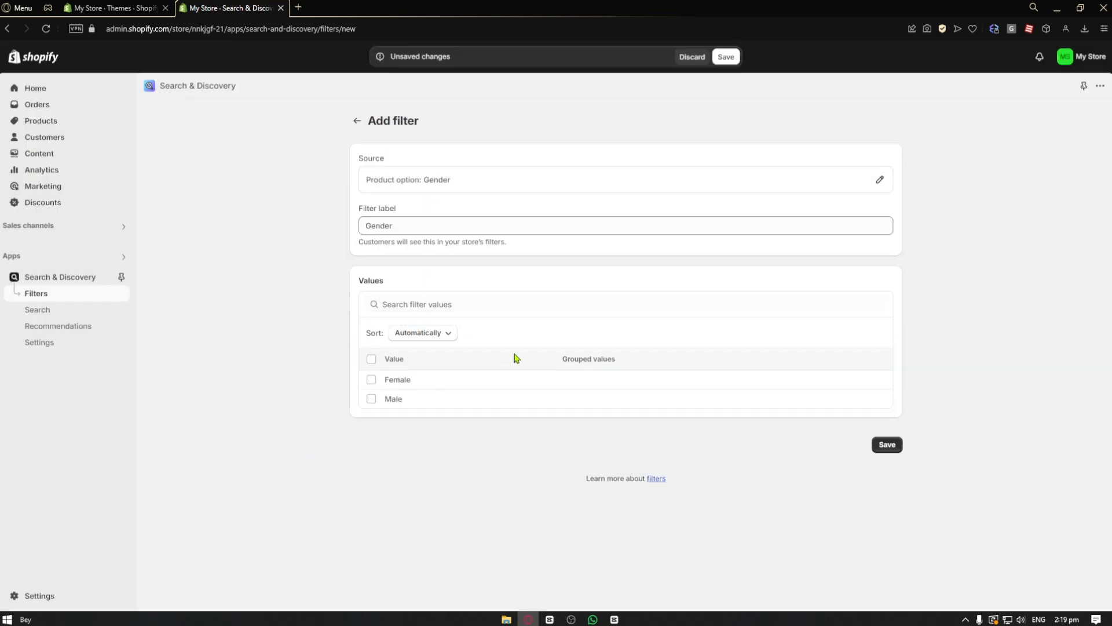
pyautogui.click(371, 359)
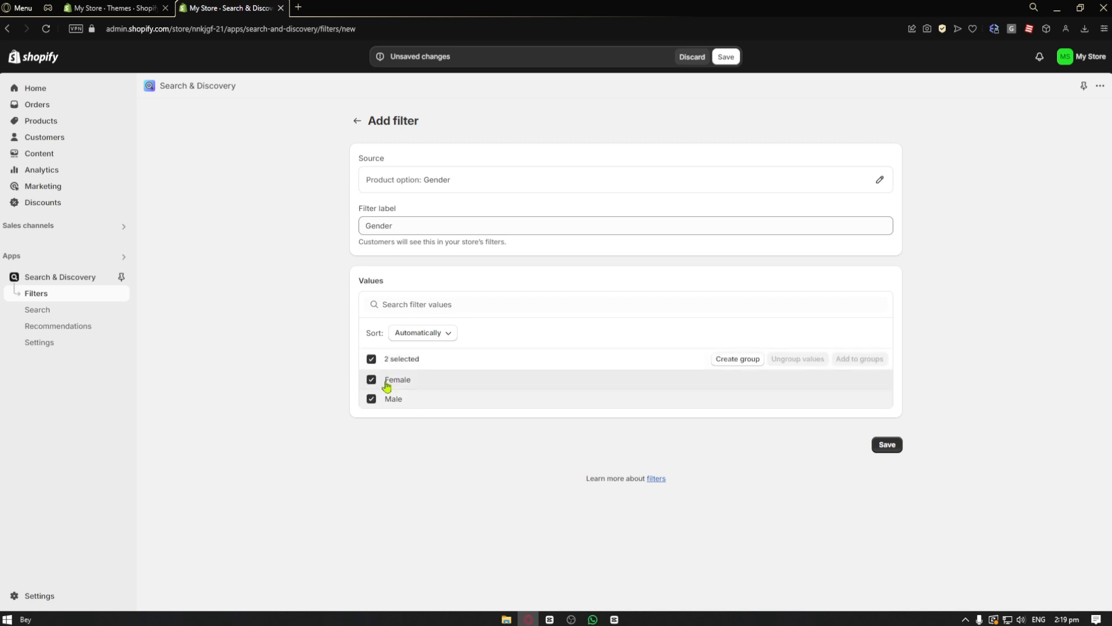
pyautogui.click(892, 447)
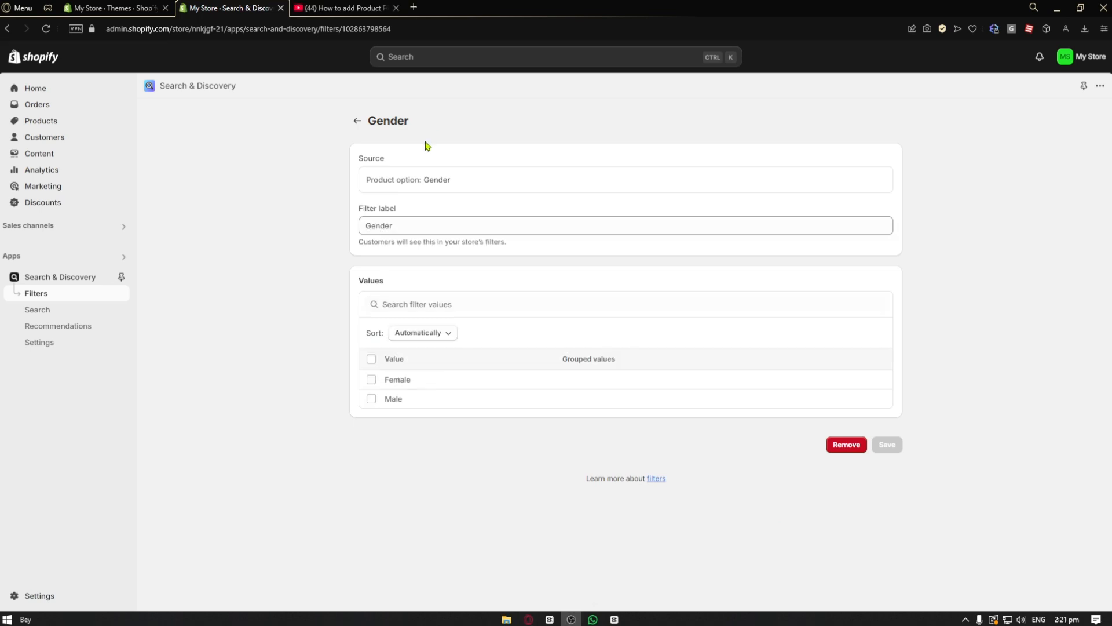
# - Open the Search & Discovery product recommendations and select the Fashion V-cut Plush Ankle Boots
pyautogui.click(70, 328)
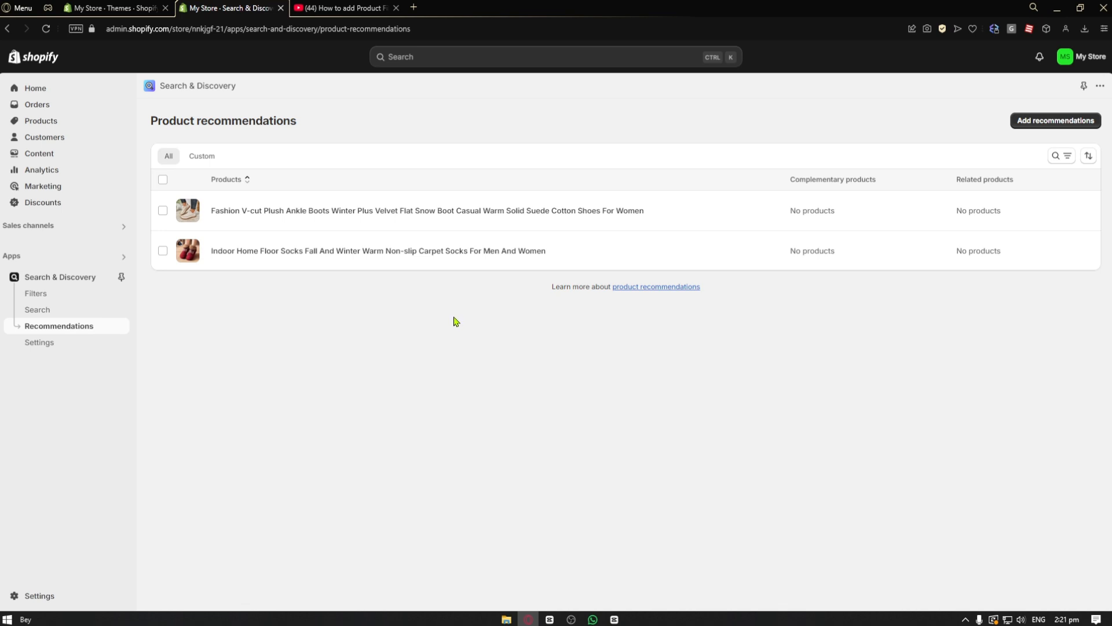
pyautogui.click(164, 212)
pyautogui.click(164, 212)
pyautogui.doubleClick(164, 211)
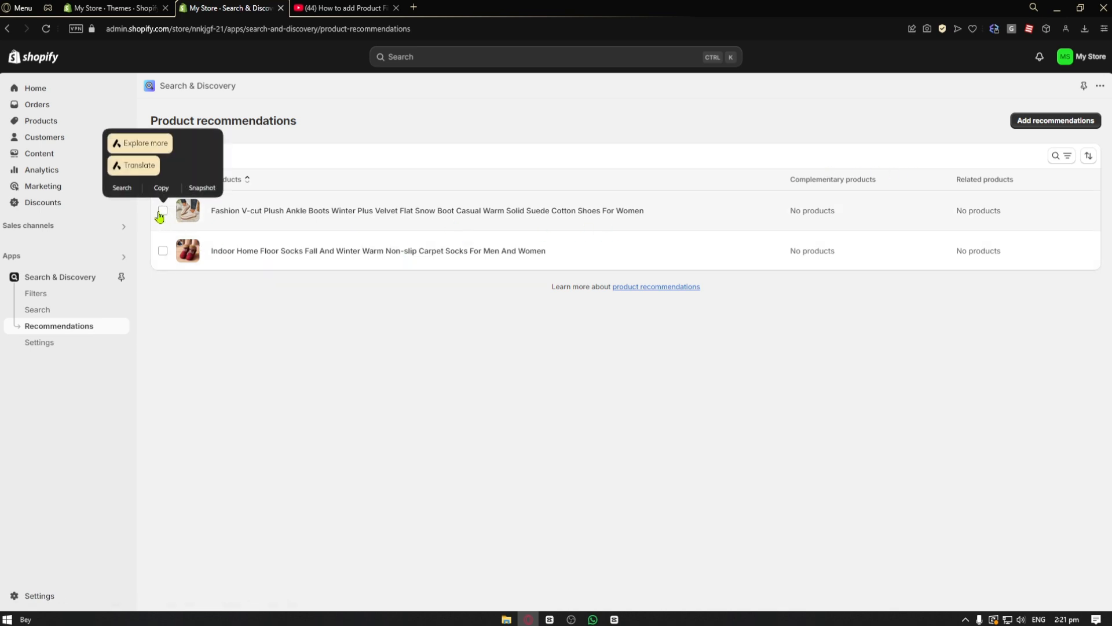
pyautogui.click(161, 212)
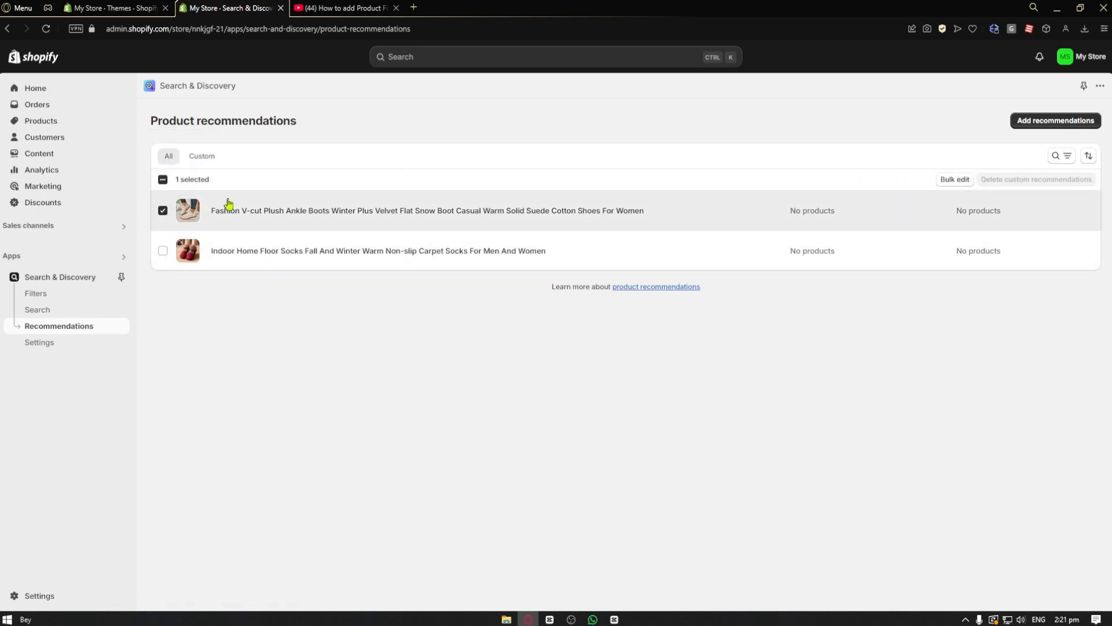
# - Start new custom recommendations and choose the Indoor Home Floor Socks as the product to add them to
pyautogui.click(1058, 121)
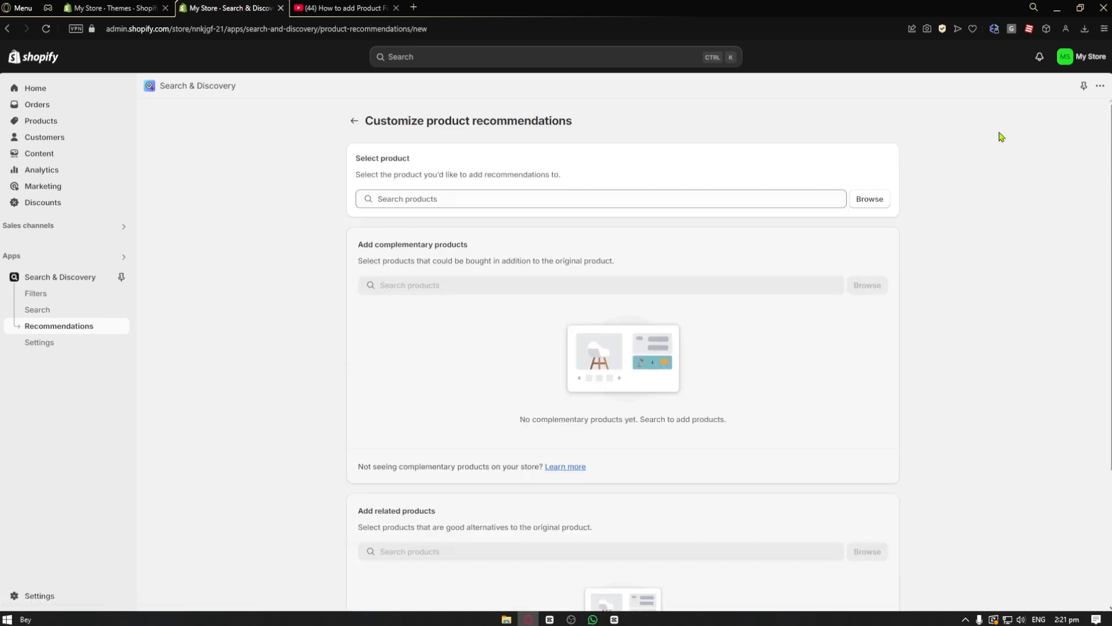
pyautogui.click(871, 200)
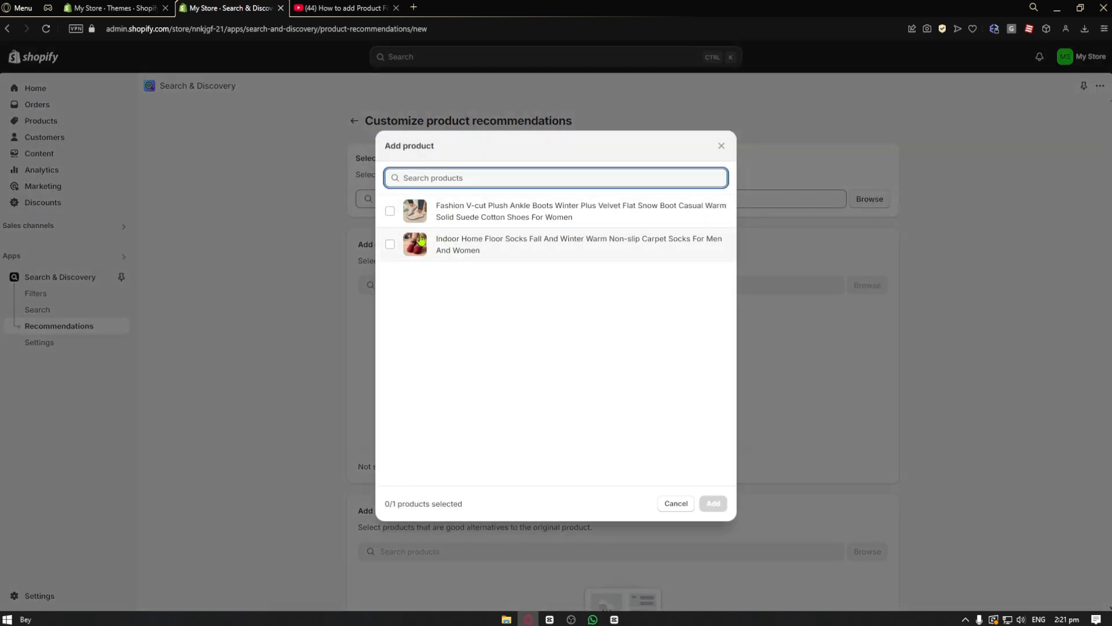
pyautogui.click(390, 246)
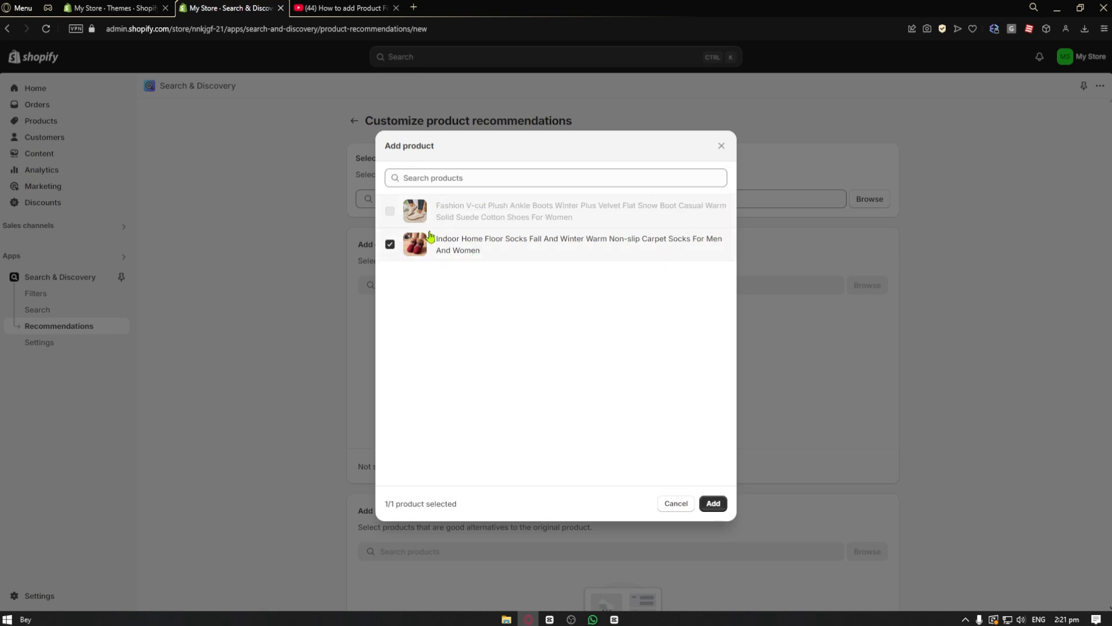
pyautogui.click(714, 504)
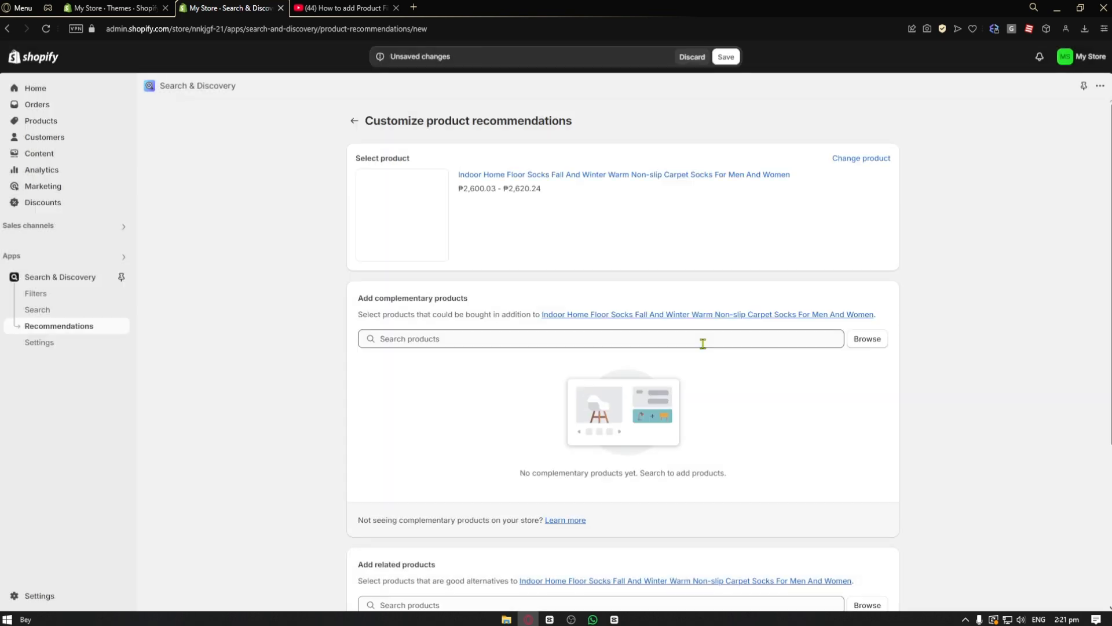
pyautogui.scroll(-2, 703, 344)
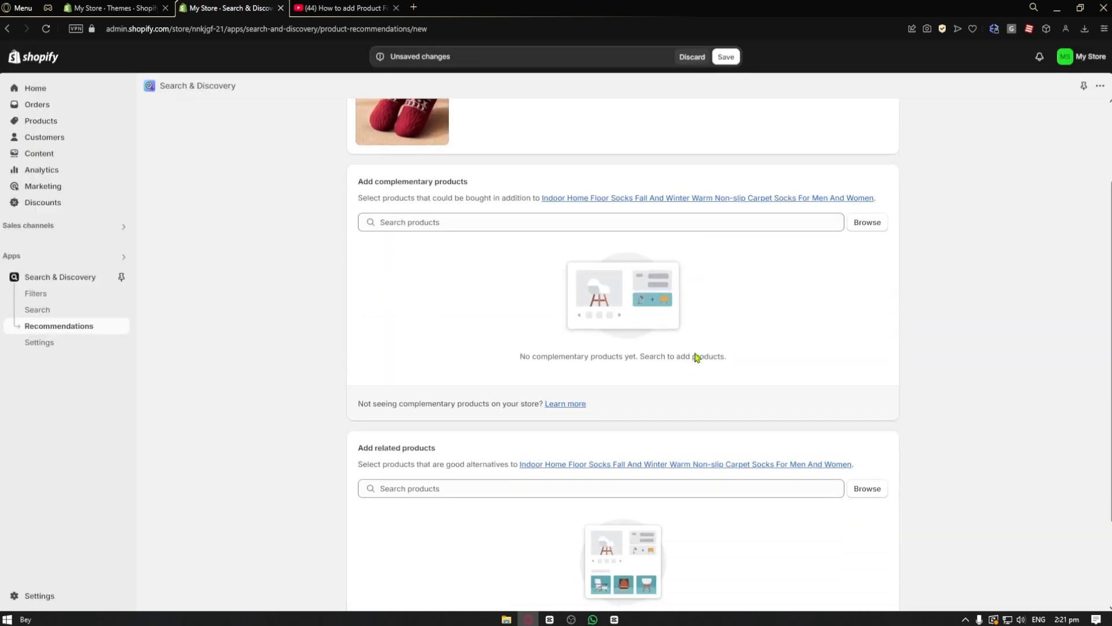